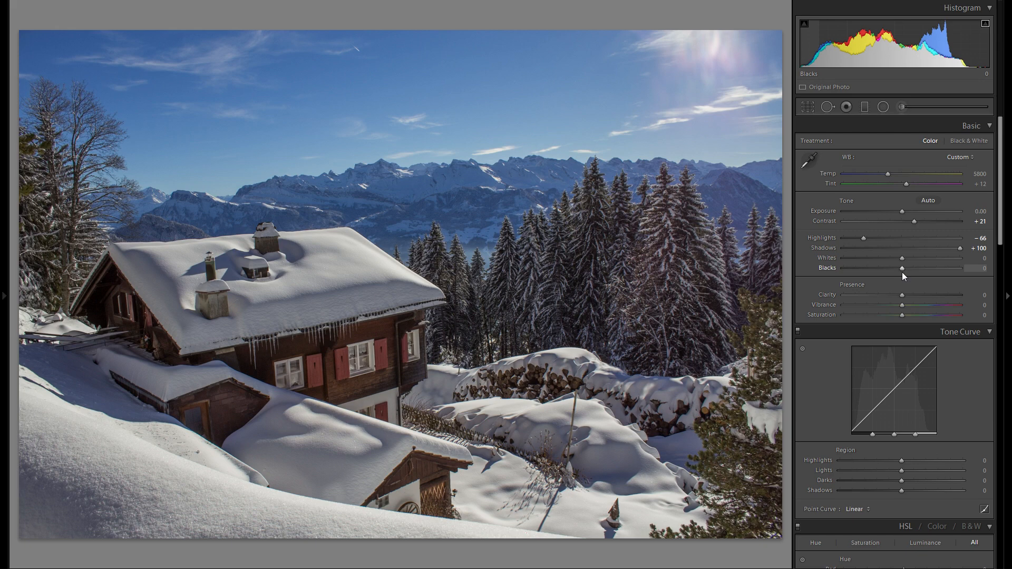
# Raise Whites to +44 and Blacks to +27, and lower Clarity to -33.
pyautogui.moveTo(904, 269); pyautogui.dragTo(927, 261)
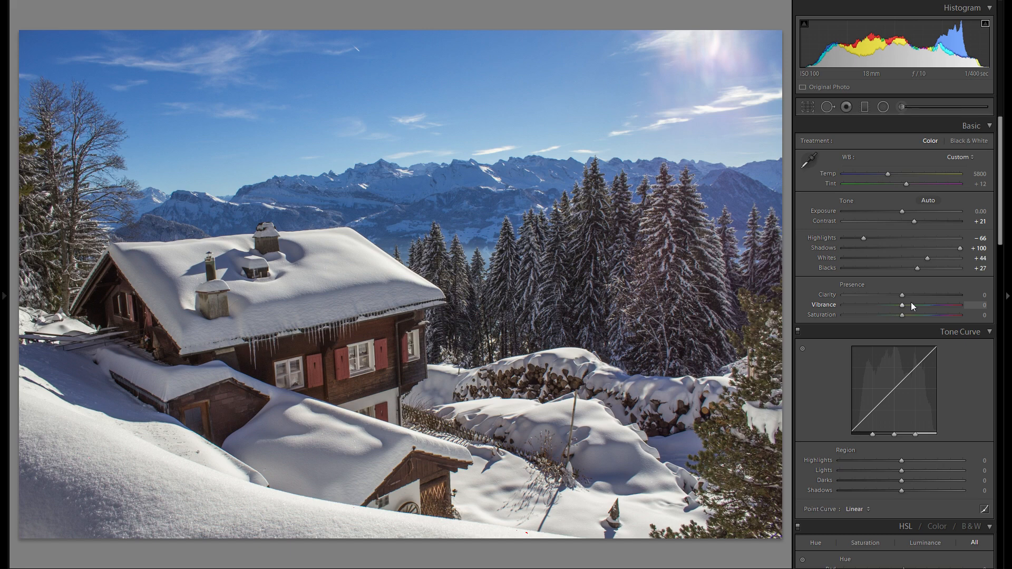
pyautogui.moveTo(893, 295); pyautogui.dragTo(886, 296)
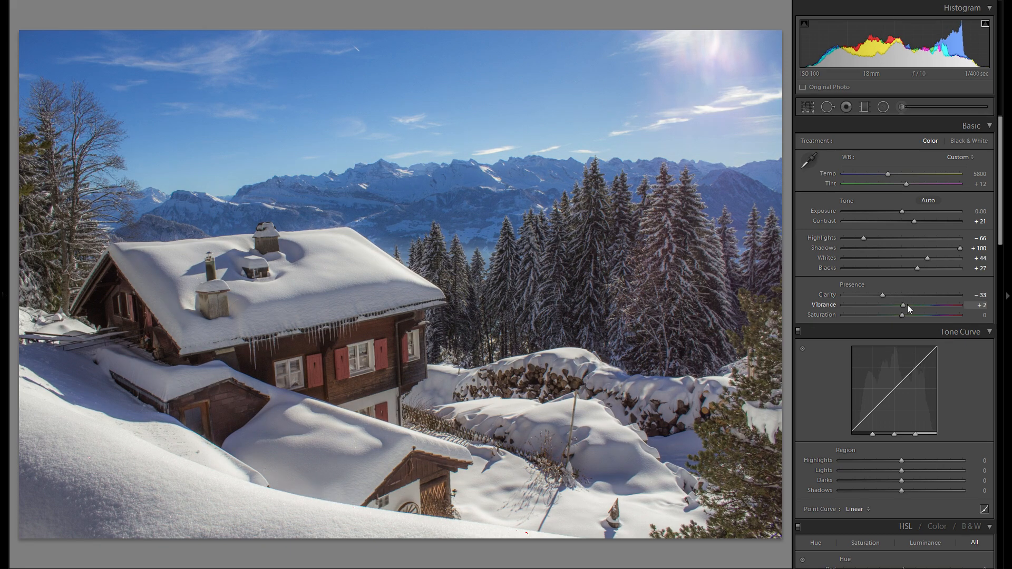
# Try out Vibrance and both cooler and warmer white balance temperatures, resetting each to its starting value.
pyautogui.moveTo(903, 302)
pyautogui.mouseDown()
pyautogui.moveTo(917, 299)
pyautogui.moveTo(897, 299)
pyautogui.mouseUp()
pyautogui.doubleClick(830, 302)
pyautogui.moveTo(889, 175); pyautogui.dragTo(881, 173)
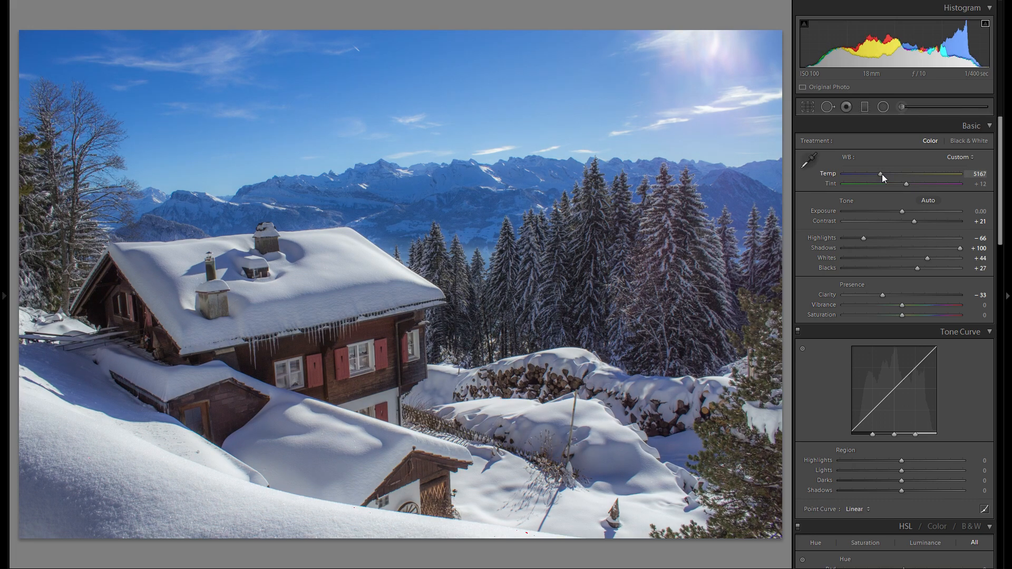
pyautogui.moveTo(881, 174); pyautogui.dragTo(915, 173)
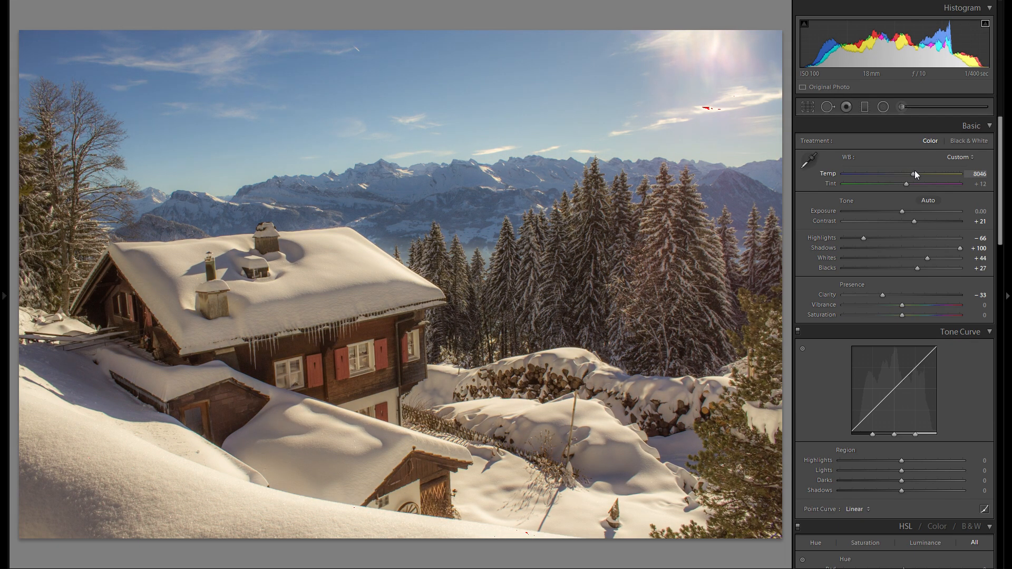
pyautogui.doubleClick(832, 176)
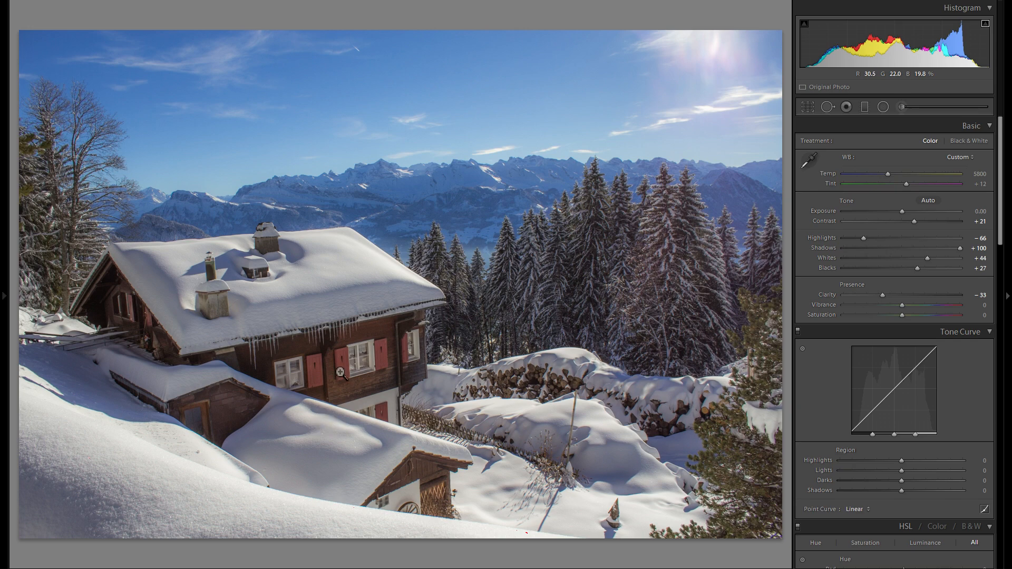
# Warm the photo by raising the white balance temperature to about 7792.
pyautogui.moveTo(889, 175); pyautogui.dragTo(912, 173)
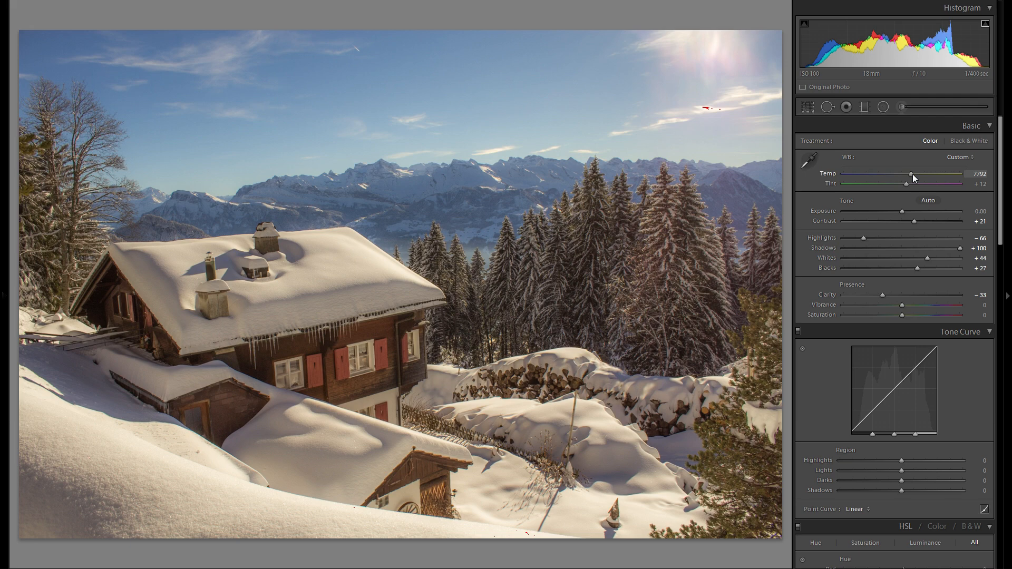
pyautogui.moveTo(912, 174); pyautogui.dragTo(911, 175)
pyautogui.moveTo(912, 175); pyautogui.dragTo(911, 174)
# Set the tone curve regions to Highlights +52, Lights +14, Darks +13 and Shadows +21.
pyautogui.scroll(-5, 891, 231)
pyautogui.scroll(2, 913, 257)
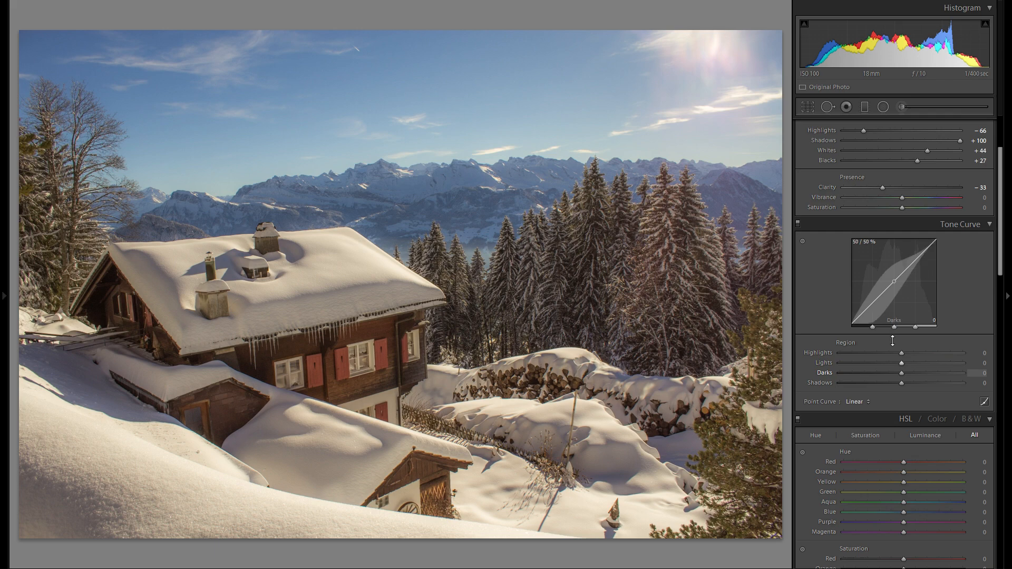
pyautogui.moveTo(912, 354); pyautogui.dragTo(916, 381)
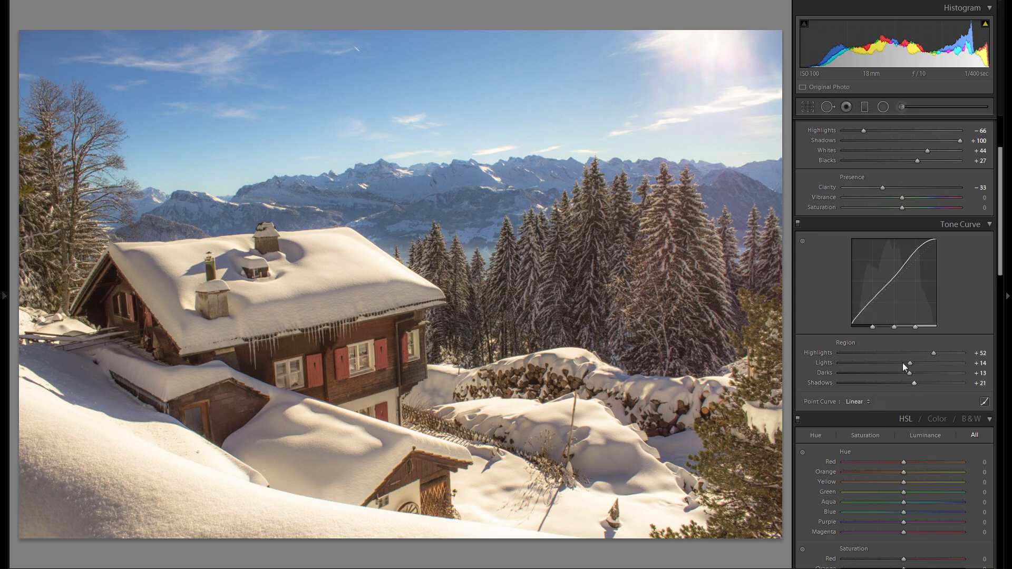
# Set the tone curve's point curve to Medium Contrast.
pyautogui.scroll(-3, 903, 363)
pyautogui.click(863, 294)
pyautogui.click(892, 319)
# Compare the Linear and Strong Contrast point curves against Medium Contrast, ending on Medium Contrast.
pyautogui.click(852, 294)
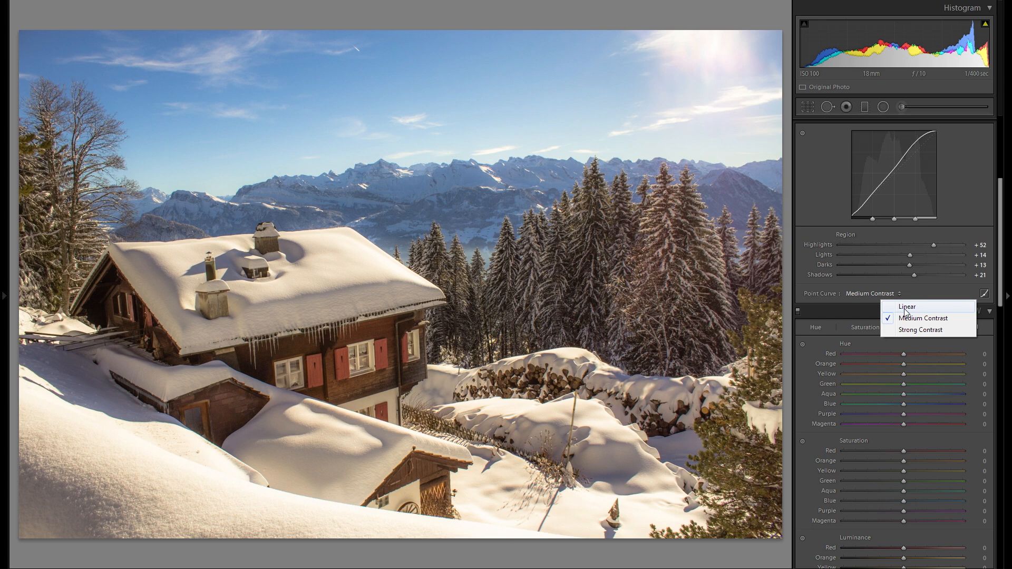
pyautogui.click(906, 310)
pyautogui.click(867, 294)
pyautogui.click(902, 318)
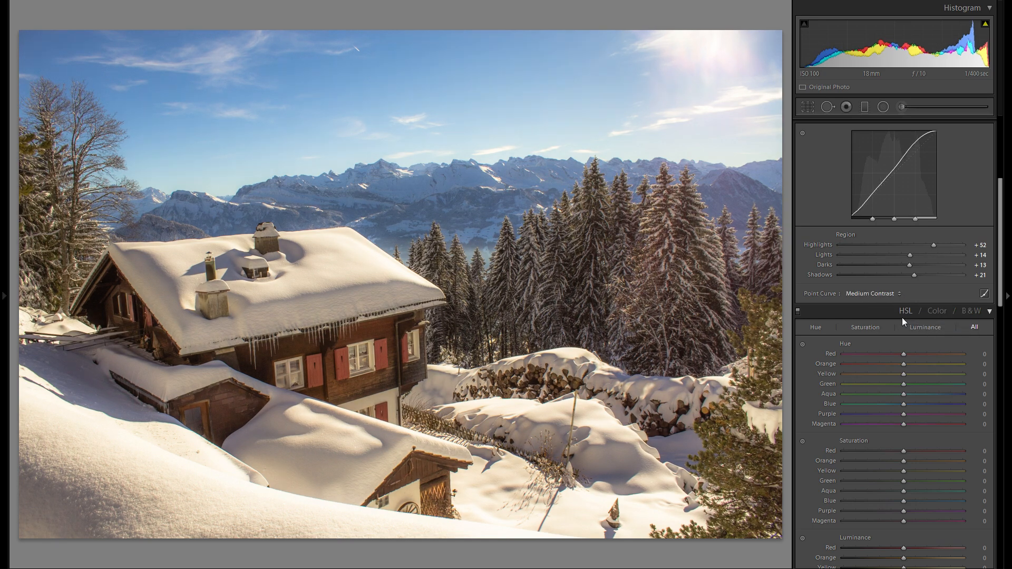
pyautogui.click(874, 294)
pyautogui.click(900, 327)
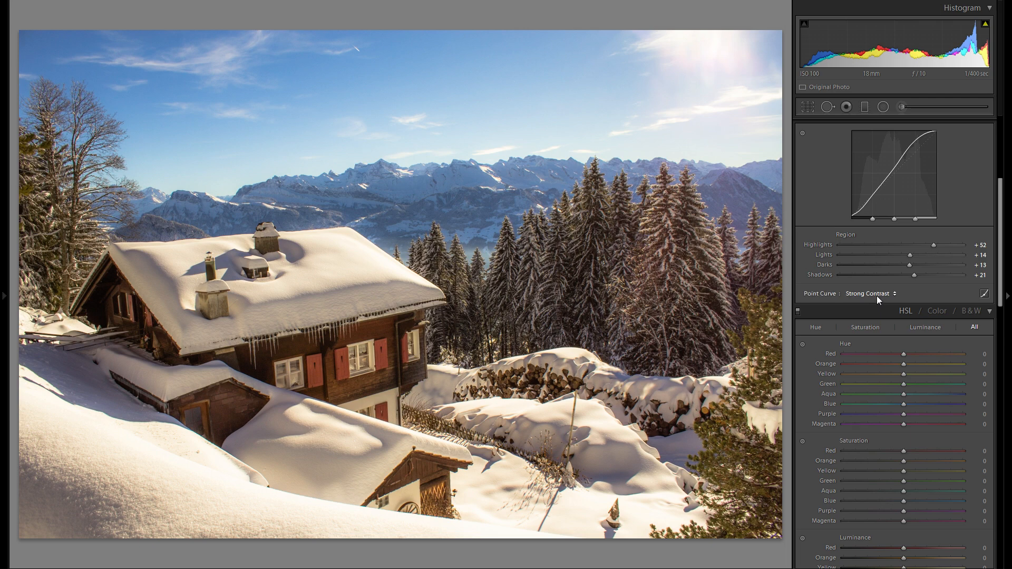
pyautogui.click(877, 296)
pyautogui.click(901, 318)
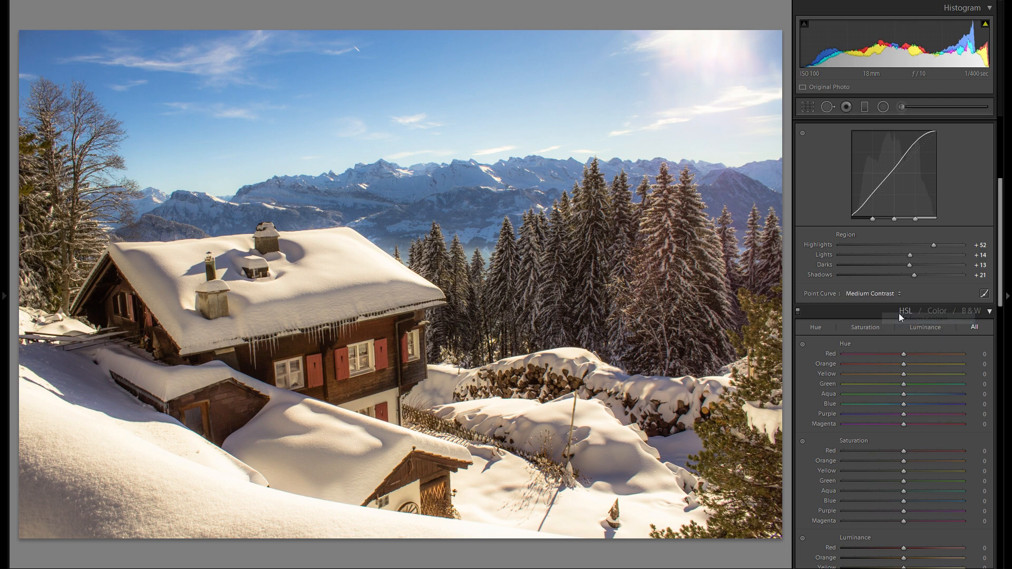
pyautogui.click(877, 295)
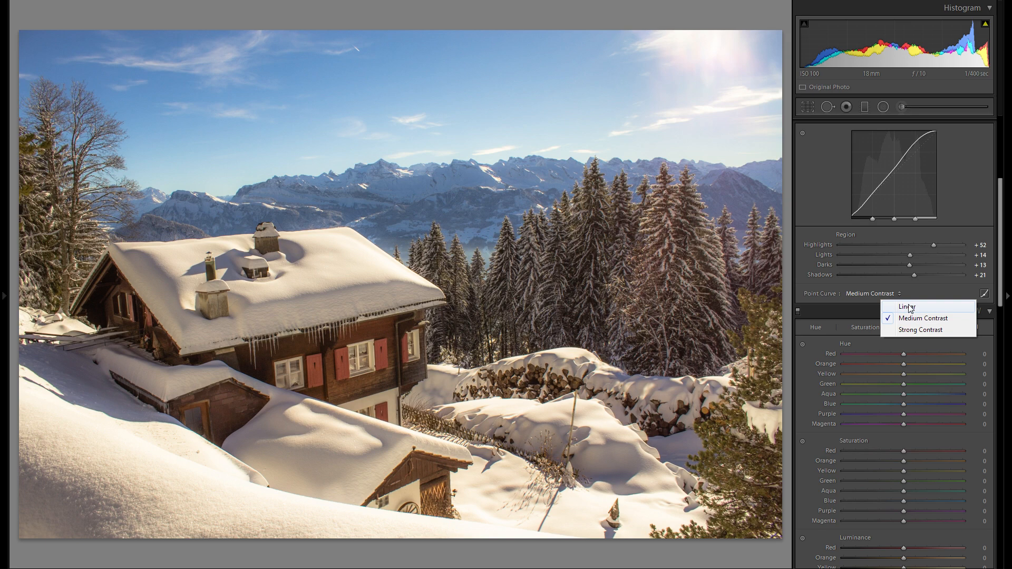
pyautogui.click(905, 307)
pyautogui.click(865, 293)
pyautogui.click(902, 318)
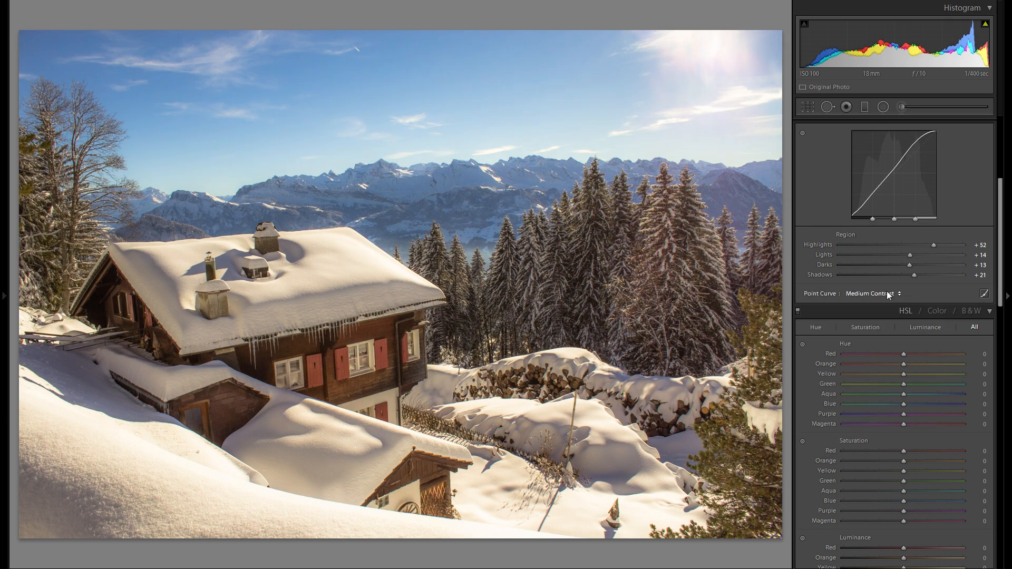
# Shift the warm hues by targeted adjustment on the photo, to Orange -8 and Yellow -7.
pyautogui.scroll(-3, 896, 279)
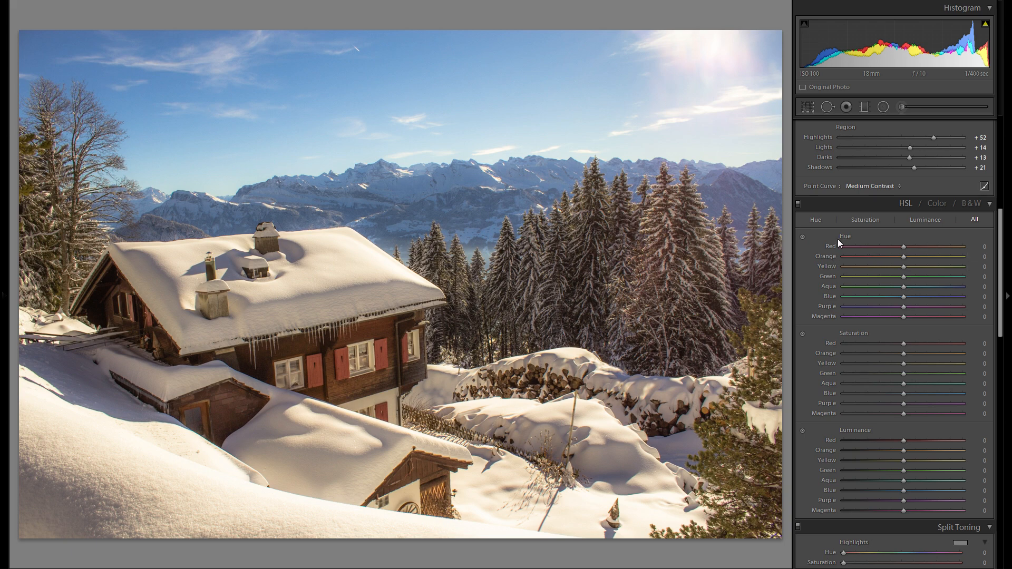
pyautogui.click(801, 235)
pyautogui.moveTo(490, 82)
pyautogui.mouseDown()
pyautogui.moveTo(490, 99)
pyautogui.moveTo(491, 65)
pyautogui.moveTo(490, 82)
pyautogui.mouseUp()
pyautogui.moveTo(596, 425); pyautogui.dragTo(596, 426)
# Raise color saturation by targeted adjustment in the sky and snow, to Orange +7, Yellow +16 and Blue +2.
pyautogui.click(803, 333)
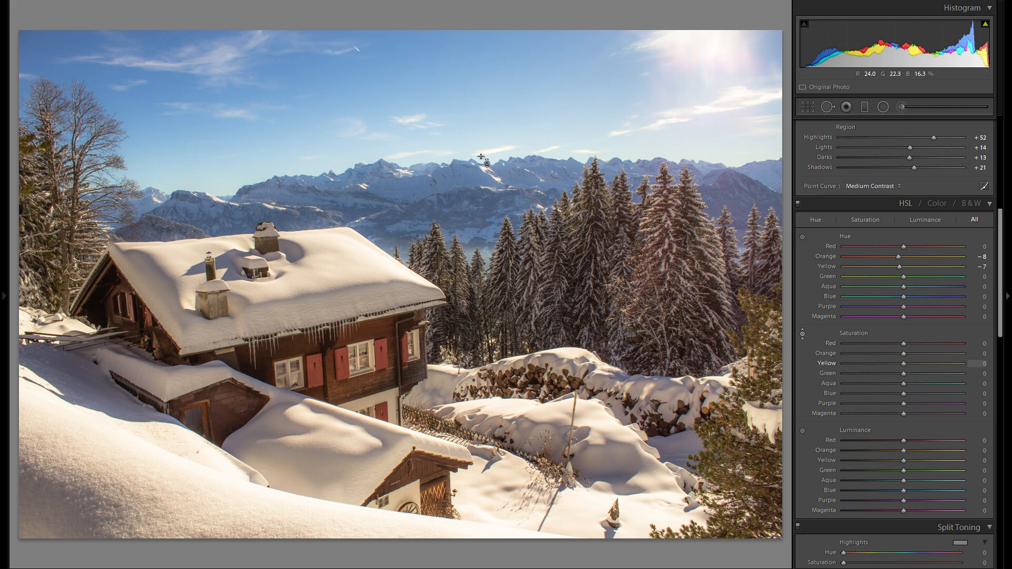
pyautogui.moveTo(494, 120); pyautogui.dragTo(494, 112)
pyautogui.moveTo(356, 445)
pyautogui.mouseDown()
pyautogui.moveTo(357, 429)
pyautogui.moveTo(357, 448)
pyautogui.mouseUp()
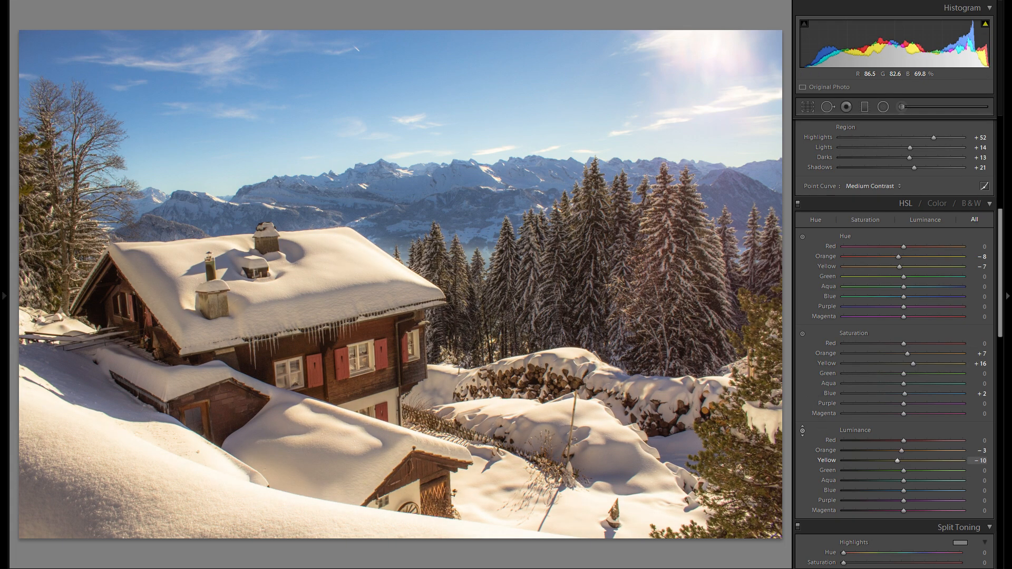
# Reset the Orange and Yellow luminance to zero and lower the Blue luminance to -2 from the sky.
pyautogui.doubleClick(825, 448)
pyautogui.doubleClick(829, 464)
pyautogui.moveTo(502, 111)
pyautogui.mouseDown()
pyautogui.moveTo(502, 95)
pyautogui.moveTo(502, 122)
pyautogui.moveTo(502, 112)
pyautogui.mouseUp()
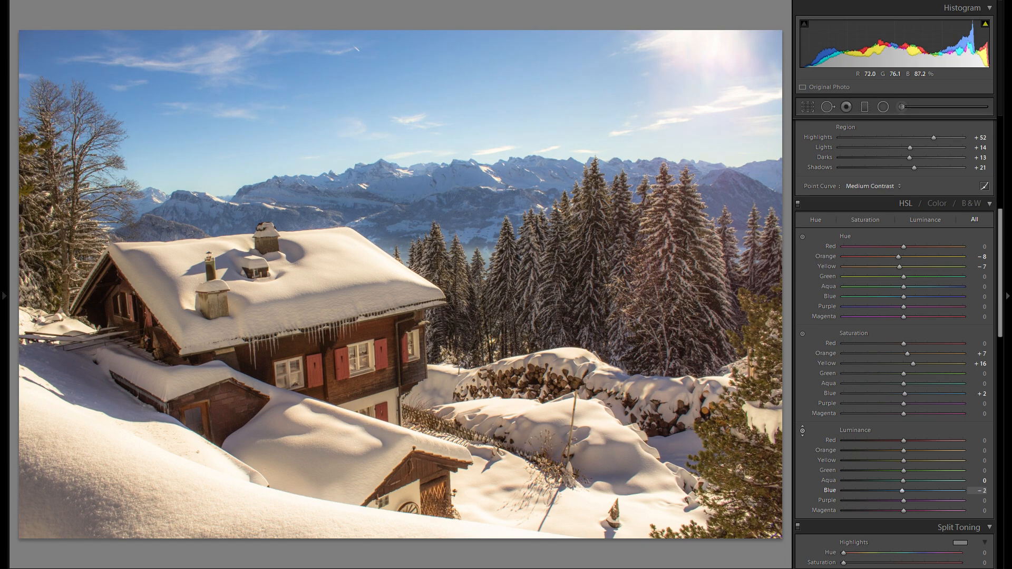
# Compare the photo with the HSL adjustments switched off and on again.
pyautogui.scroll(-2, 908, 321)
pyautogui.scroll(2, 909, 321)
pyautogui.click(798, 206)
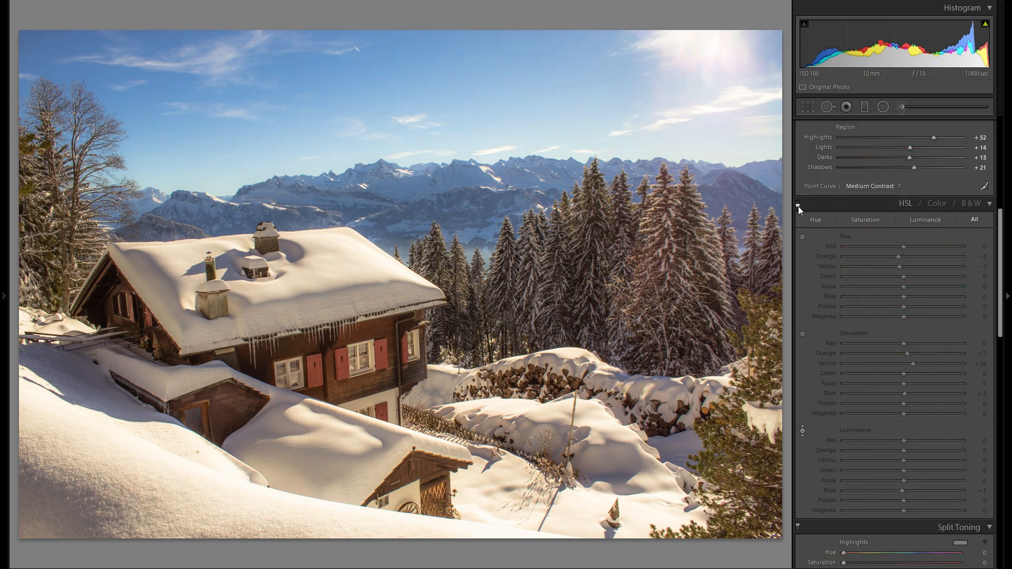
pyautogui.click(798, 205)
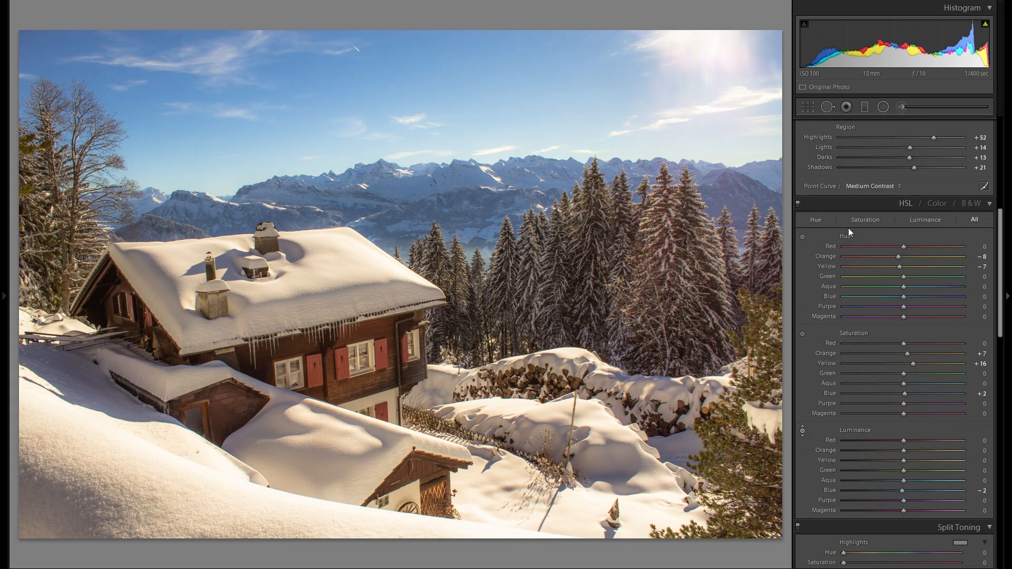
# Tint the split toning highlights a warm yellow with hue 43 and saturation 25.
pyautogui.scroll(-4, 953, 311)
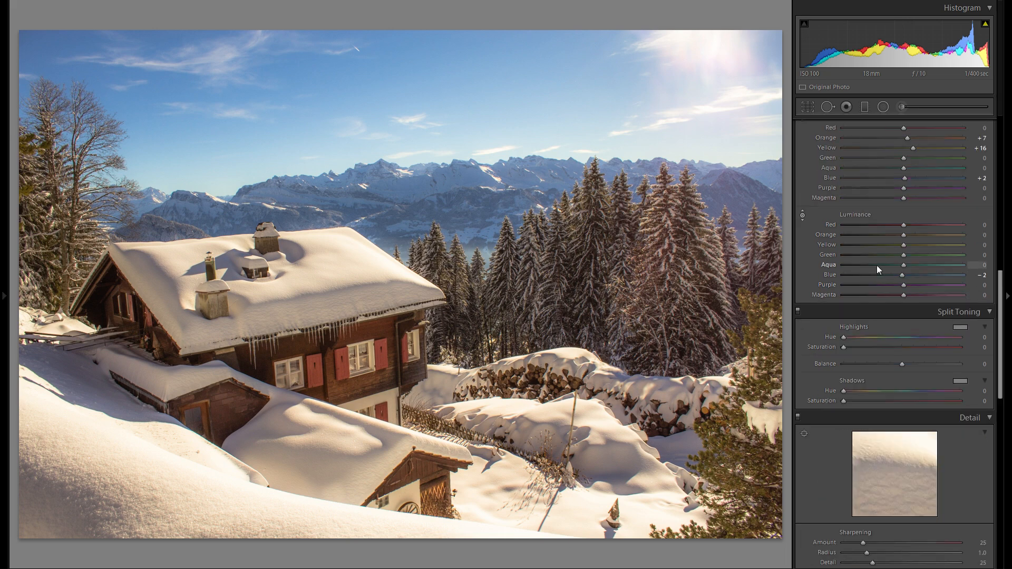
pyautogui.click(960, 327)
pyautogui.click(736, 301)
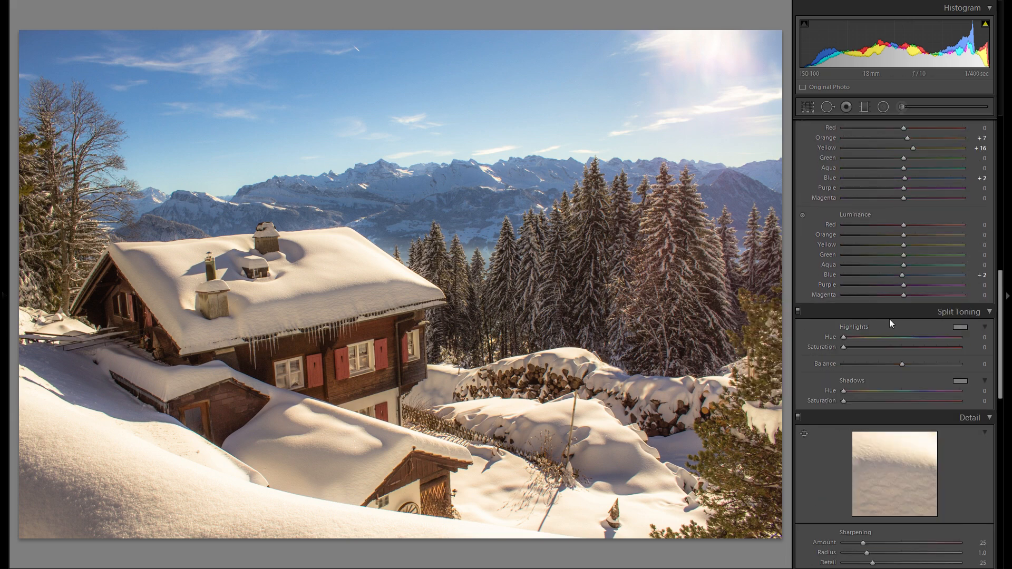
pyautogui.click(959, 328)
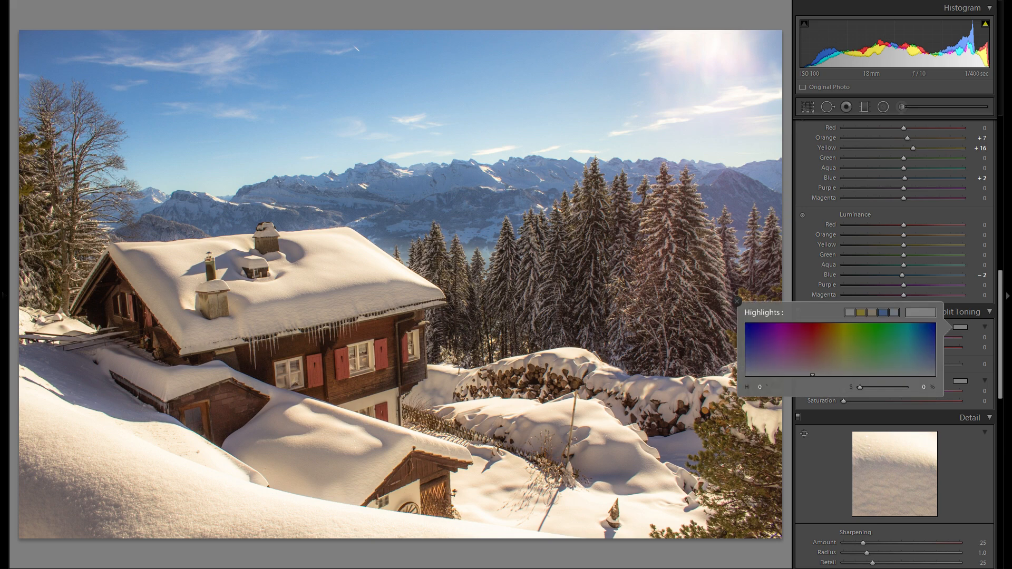
pyautogui.moveTo(833, 354)
pyautogui.mouseDown()
pyautogui.moveTo(833, 367)
pyautogui.moveTo(826, 334)
pyautogui.moveTo(826, 368)
pyautogui.moveTo(834, 344)
pyautogui.moveTo(834, 360)
pyautogui.mouseUp()
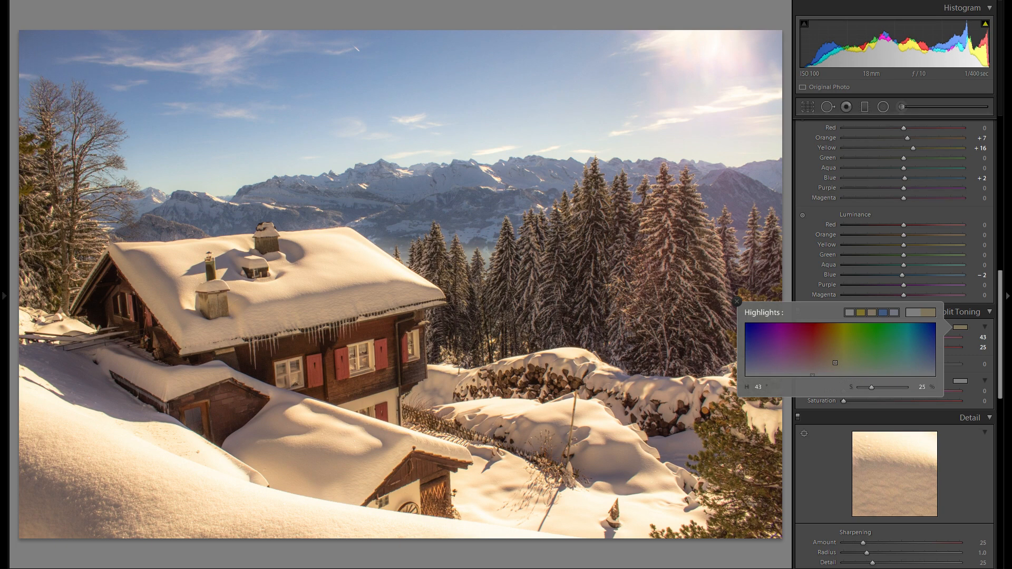
pyautogui.click(736, 302)
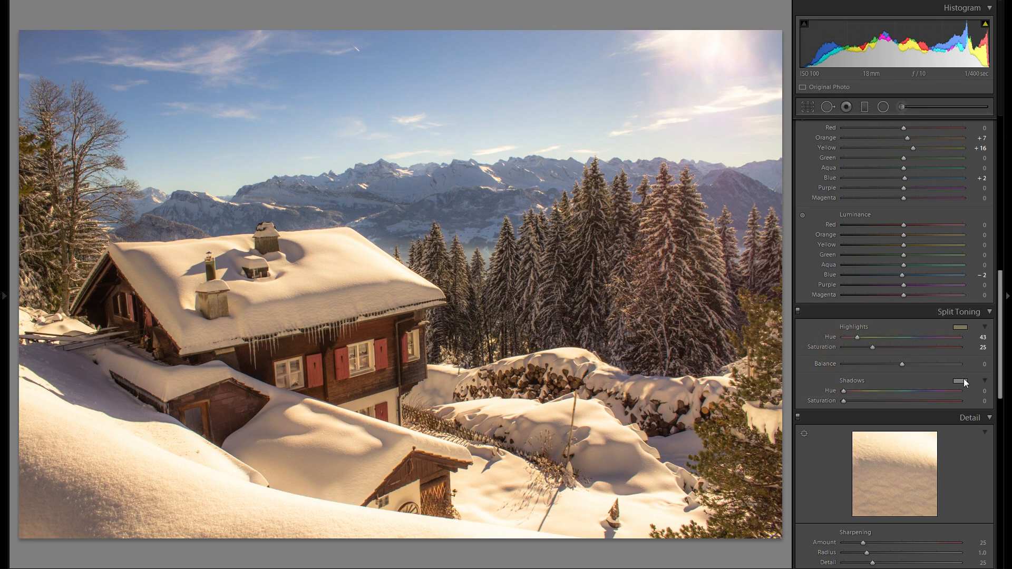
# Try a yellow split toning tint in the shadows and return its hue and saturation to zero.
pyautogui.click(957, 380)
pyautogui.click(835, 428)
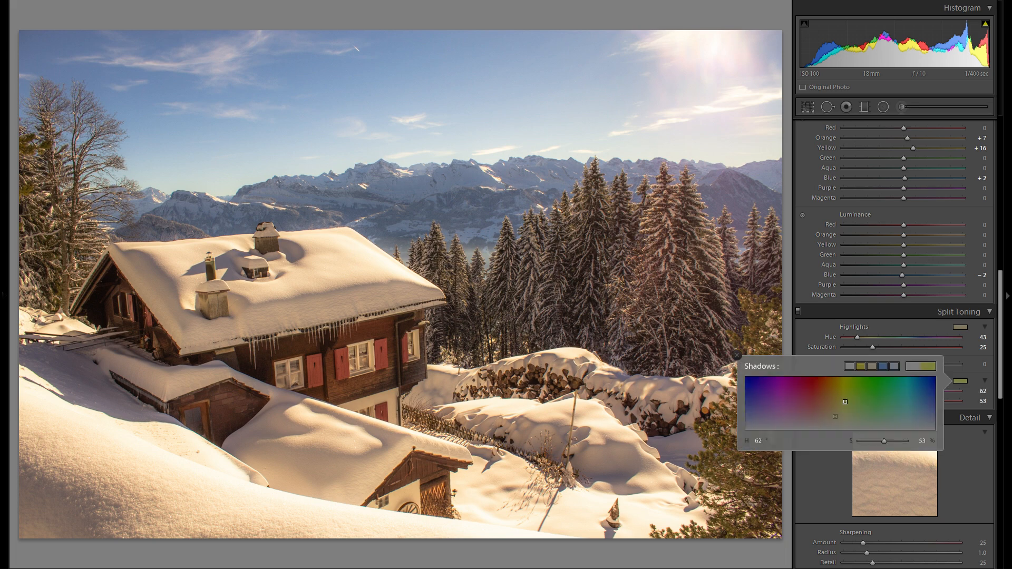
pyautogui.moveTo(836, 427)
pyautogui.mouseDown()
pyautogui.moveTo(804, 419)
pyautogui.moveTo(808, 430)
pyautogui.mouseUp()
pyautogui.click(737, 355)
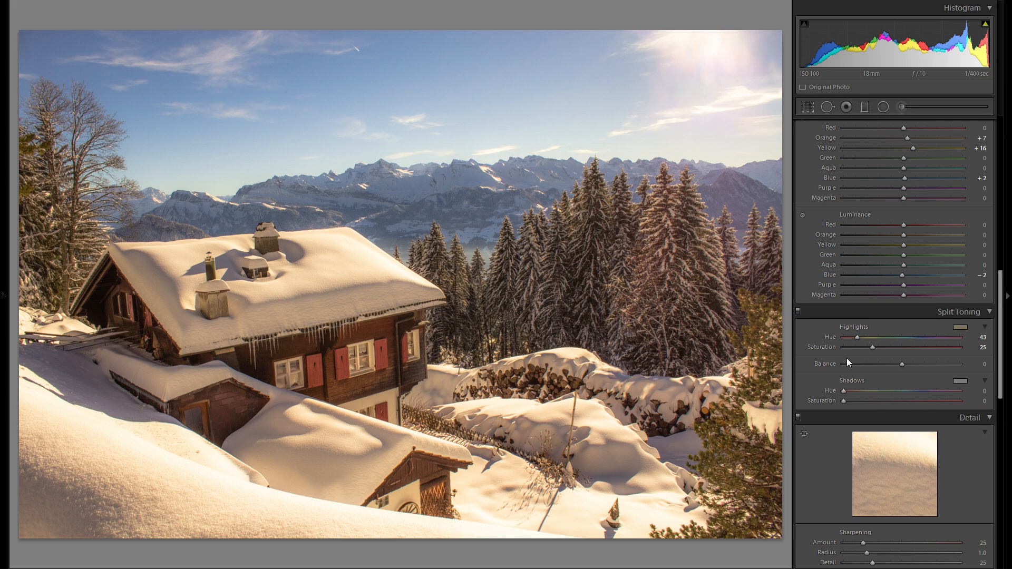
# Inspect the chalet's facade and icicles up close and raise color noise reduction to 79.
pyautogui.scroll(-5, 838, 363)
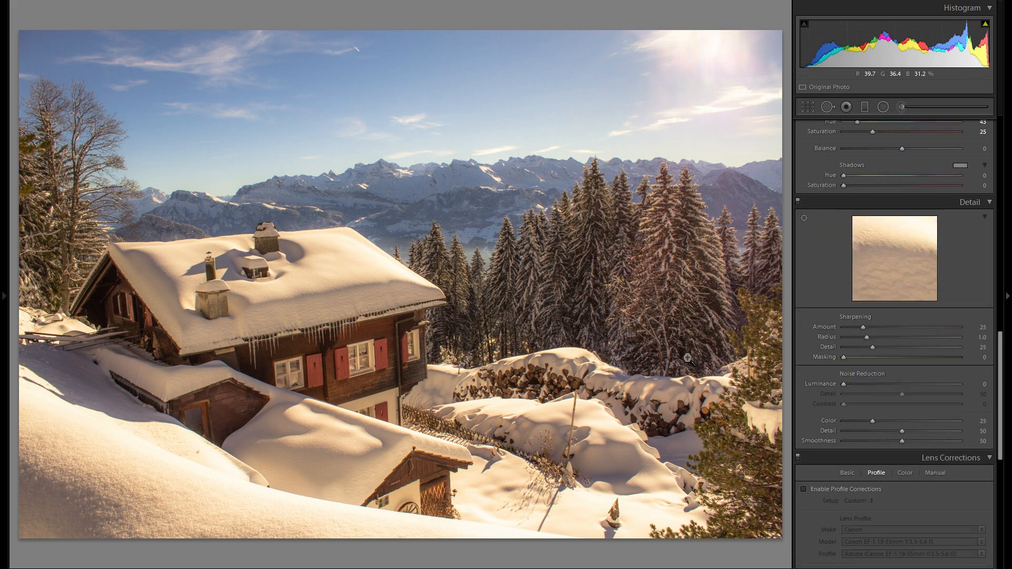
pyautogui.click(370, 439)
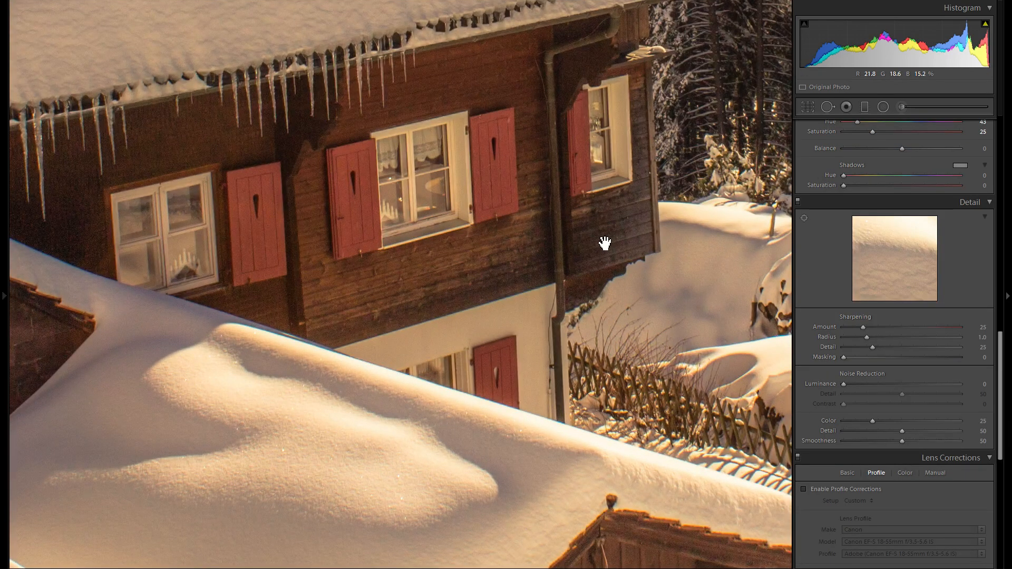
pyautogui.moveTo(603, 242); pyautogui.dragTo(624, 467)
pyautogui.moveTo(592, 296); pyautogui.dragTo(639, 282)
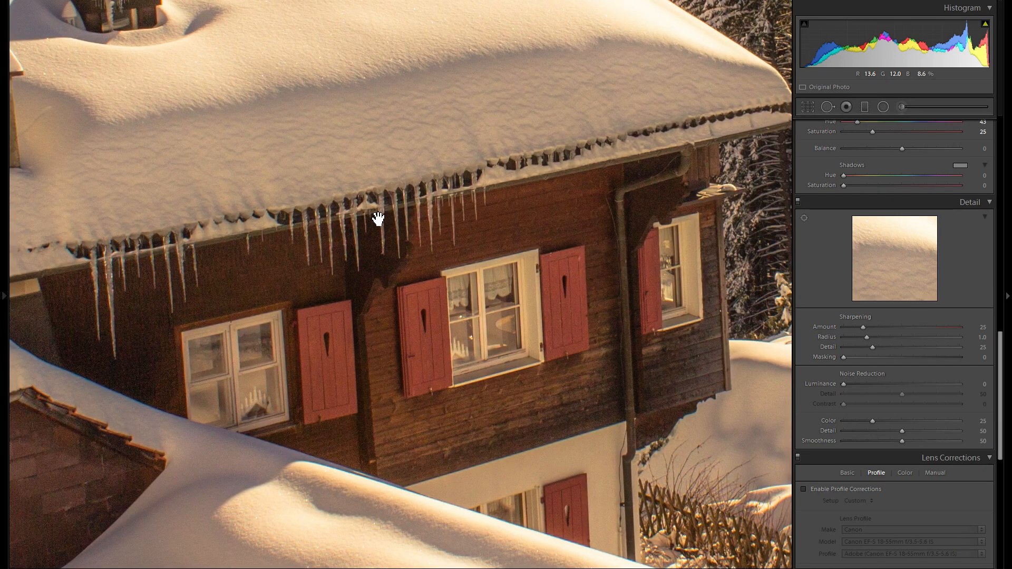
pyautogui.moveTo(251, 264); pyautogui.dragTo(363, 253)
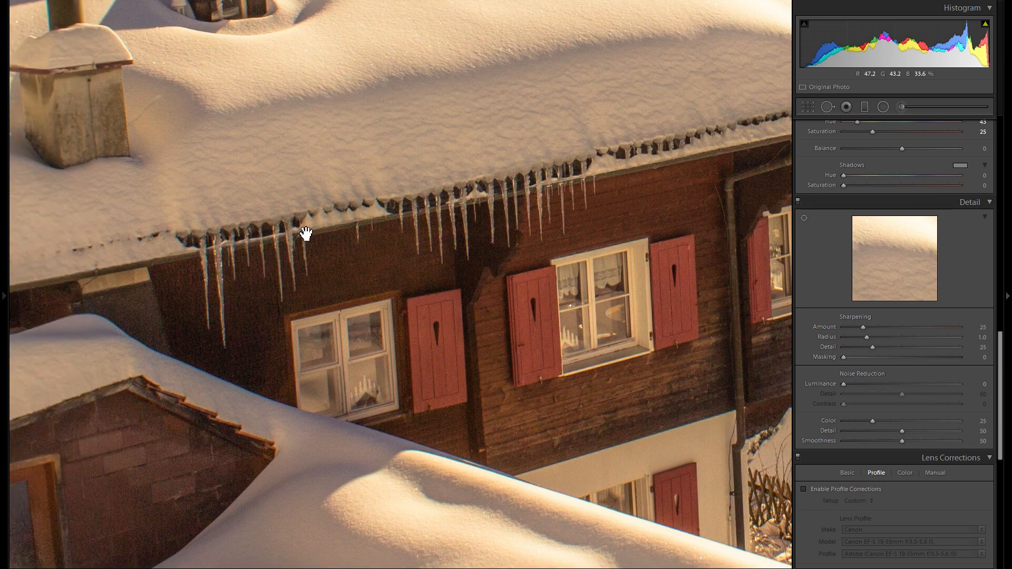
pyautogui.moveTo(317, 228); pyautogui.dragTo(246, 275)
pyautogui.moveTo(410, 256); pyautogui.dragTo(316, 255)
pyautogui.moveTo(872, 421); pyautogui.dragTo(915, 421)
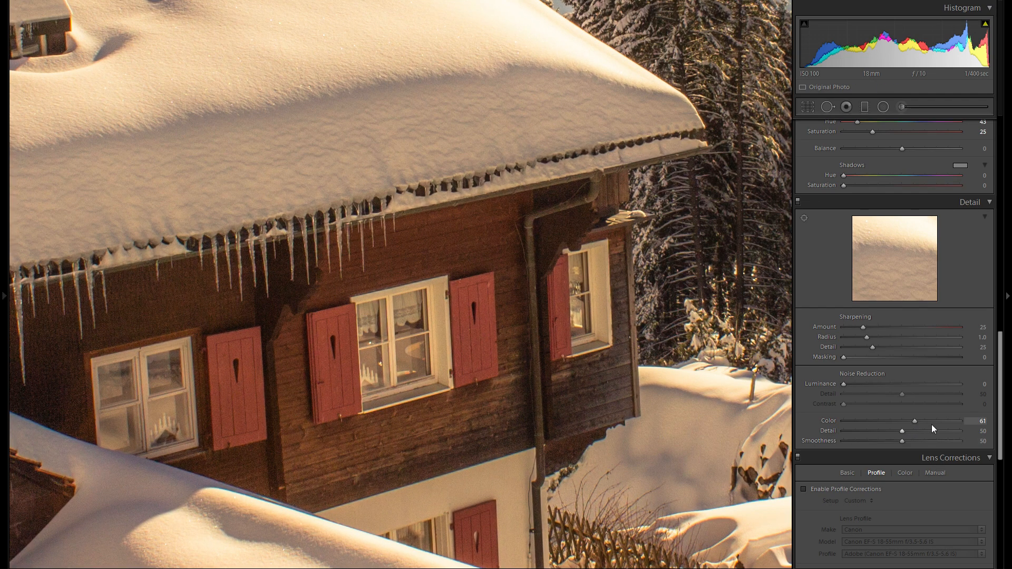
pyautogui.moveTo(932, 422); pyautogui.dragTo(935, 422)
# Sharpen the photo with an amount of 60 and masking of 83.
pyautogui.moveTo(659, 383); pyautogui.dragTo(633, 321)
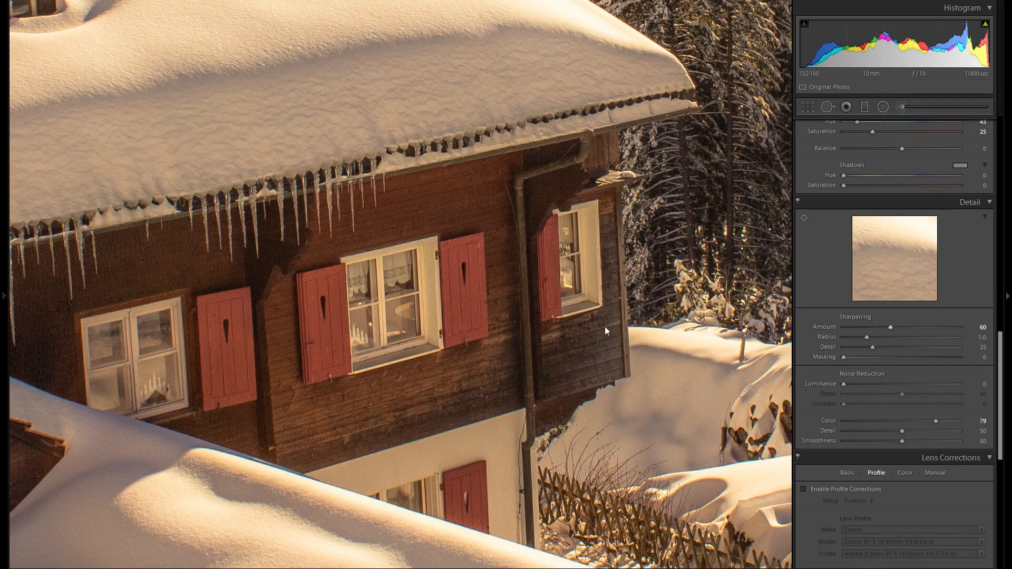
pyautogui.press('z')
pyautogui.moveTo(875, 357); pyautogui.dragTo(940, 357)
# Enable lens profile corrections and chromatic aberration removal.
pyautogui.scroll(-5, 869, 421)
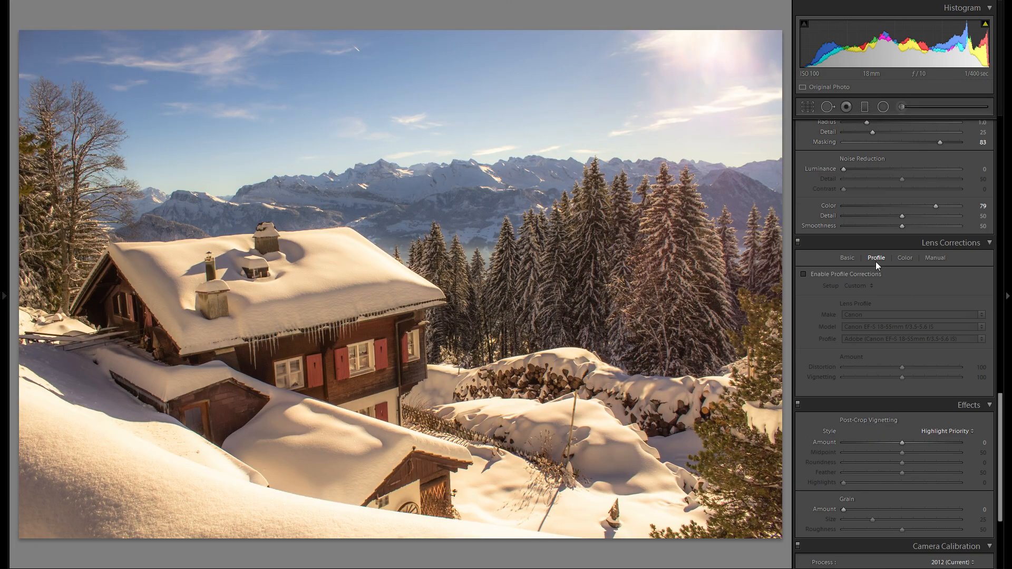
pyautogui.click(845, 274)
pyautogui.click(906, 257)
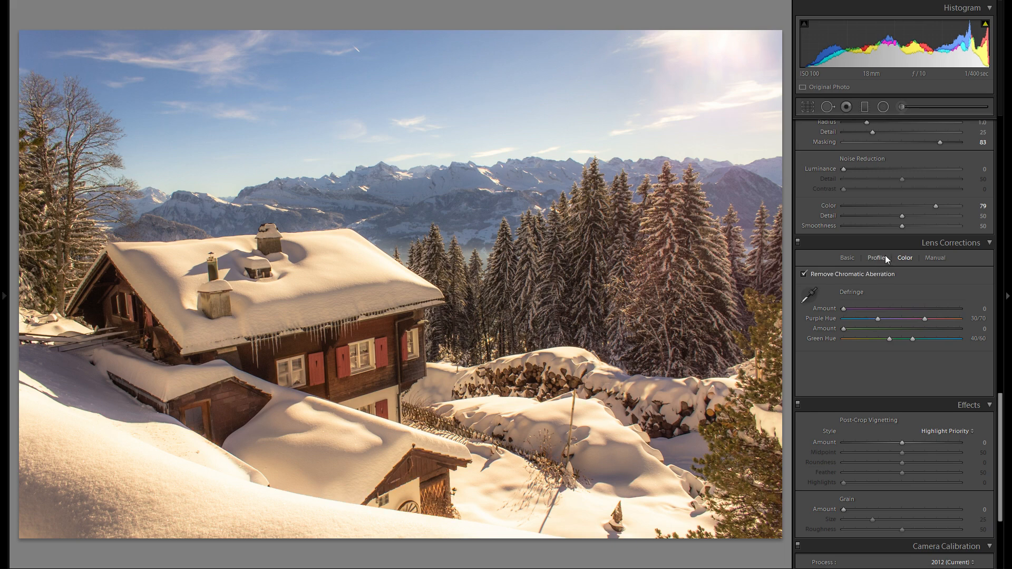
# Try the lens profile's vignetting correction at 0 and reset it to 100.
pyautogui.click(875, 258)
pyautogui.click(909, 378)
pyautogui.moveTo(901, 378); pyautogui.dragTo(839, 378)
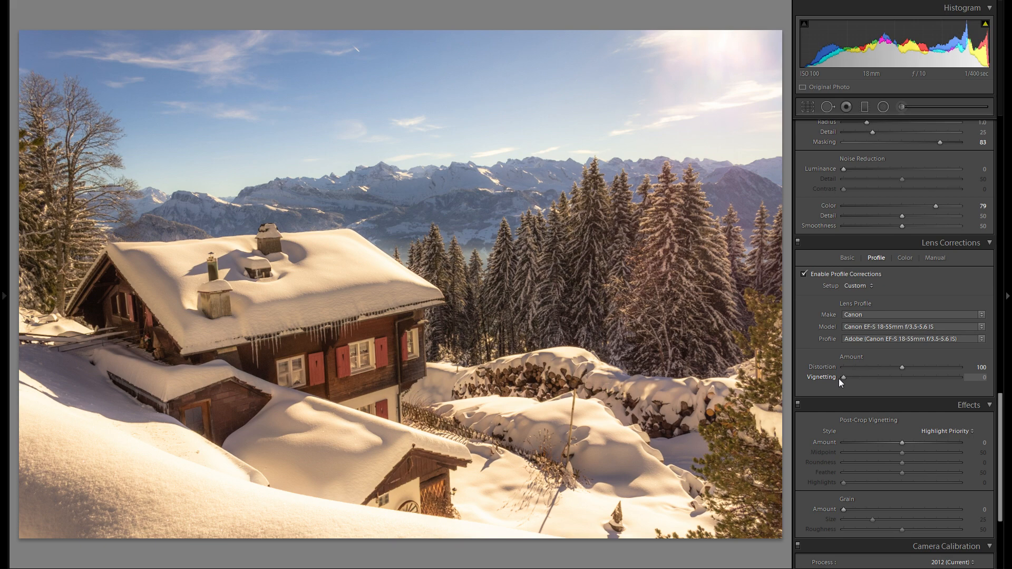
pyautogui.doubleClick(826, 378)
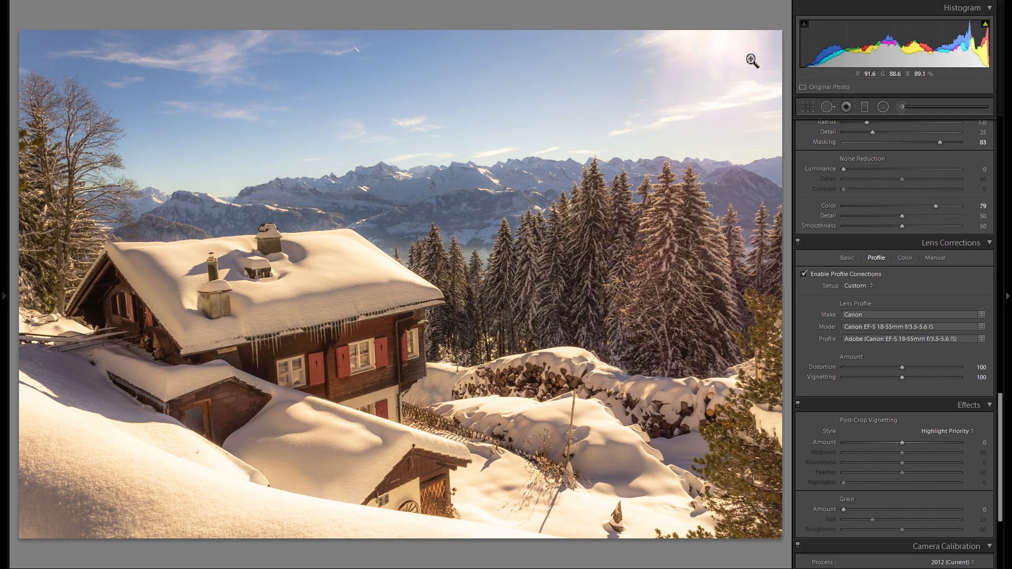
# Try the Camera Faithful, Camera Landscape, Camera Neutral, Camera Portrait and Camera Standard calibration profiles on the photo.
pyautogui.scroll(-3, 931, 244)
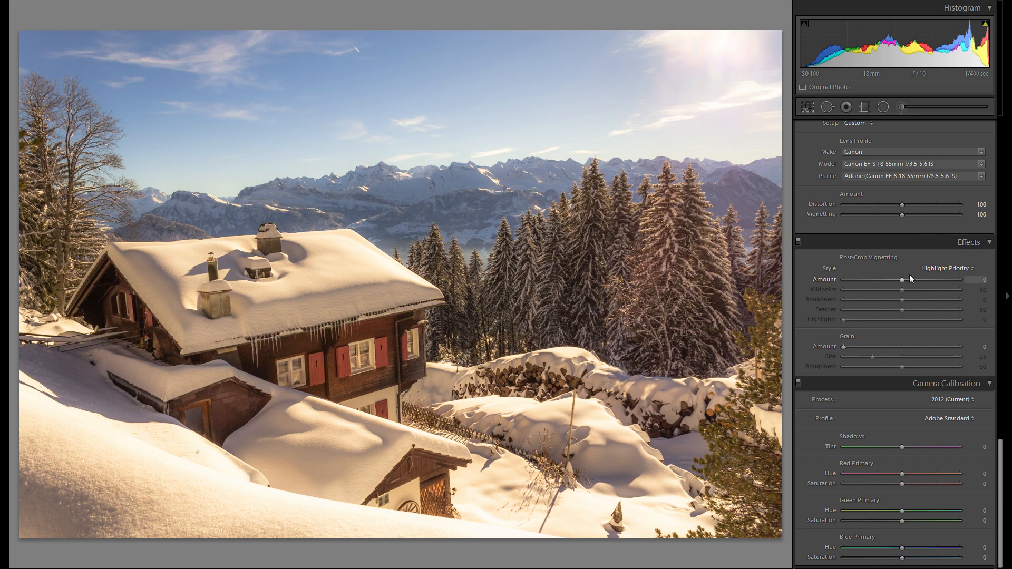
pyautogui.click(933, 419)
pyautogui.click(940, 443)
pyautogui.click(946, 422)
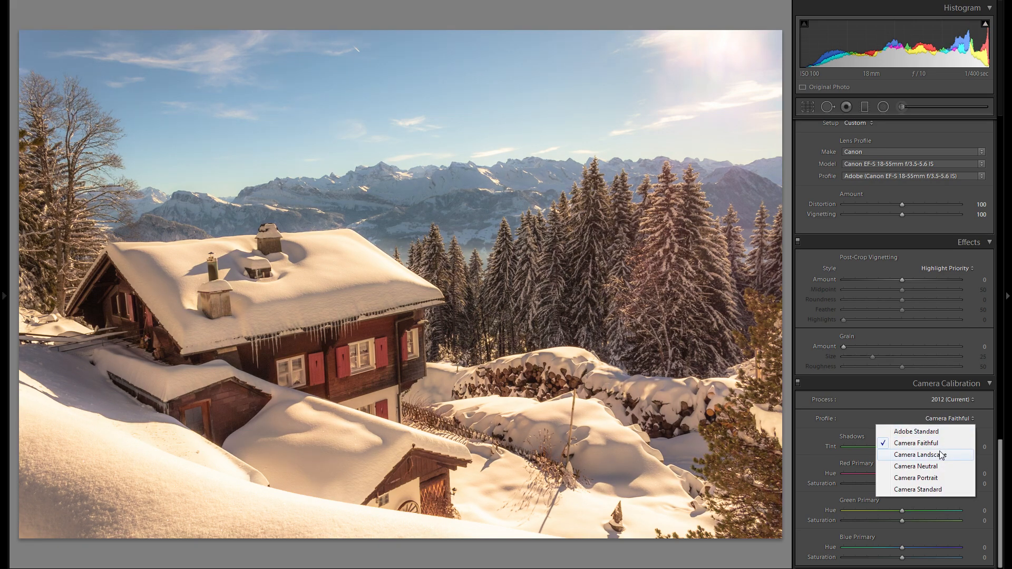
pyautogui.click(942, 455)
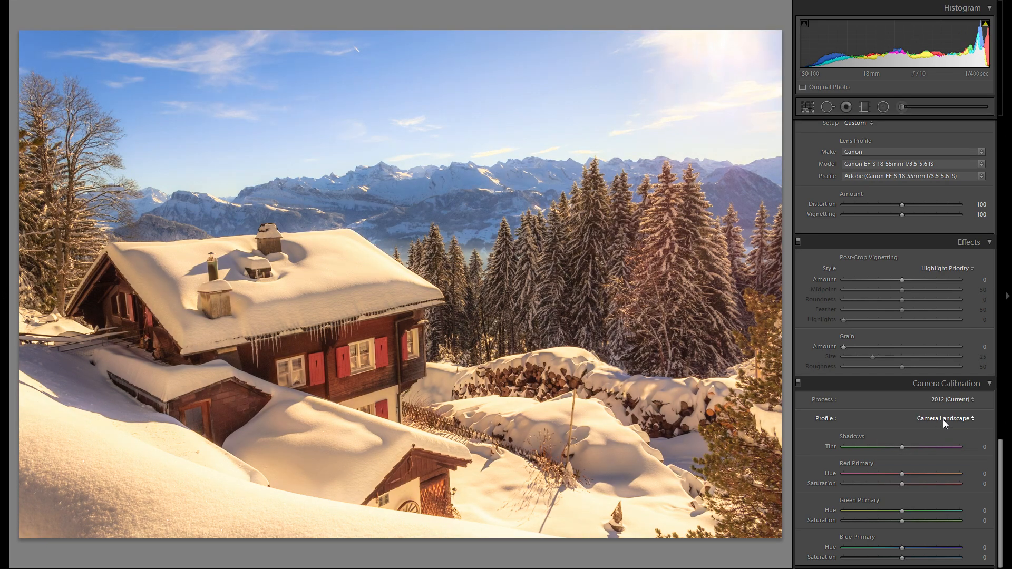
pyautogui.click(944, 419)
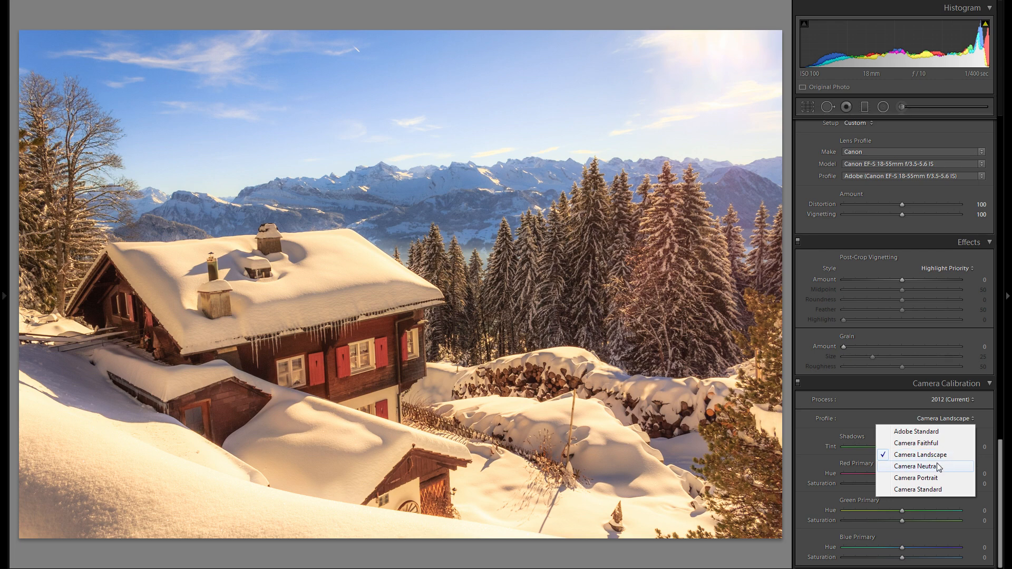
pyautogui.click(938, 463)
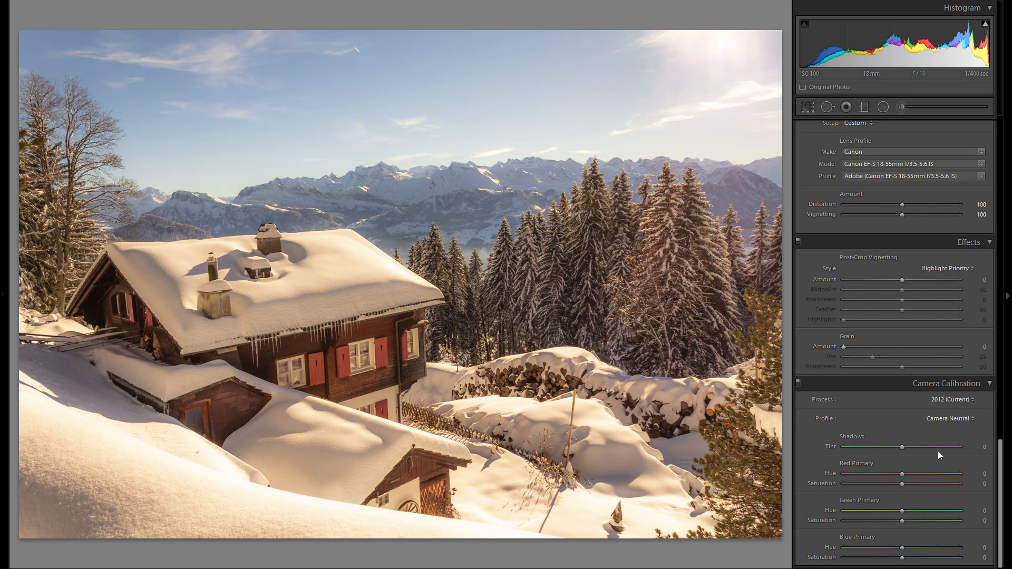
pyautogui.click(944, 419)
pyautogui.click(943, 478)
pyautogui.click(950, 419)
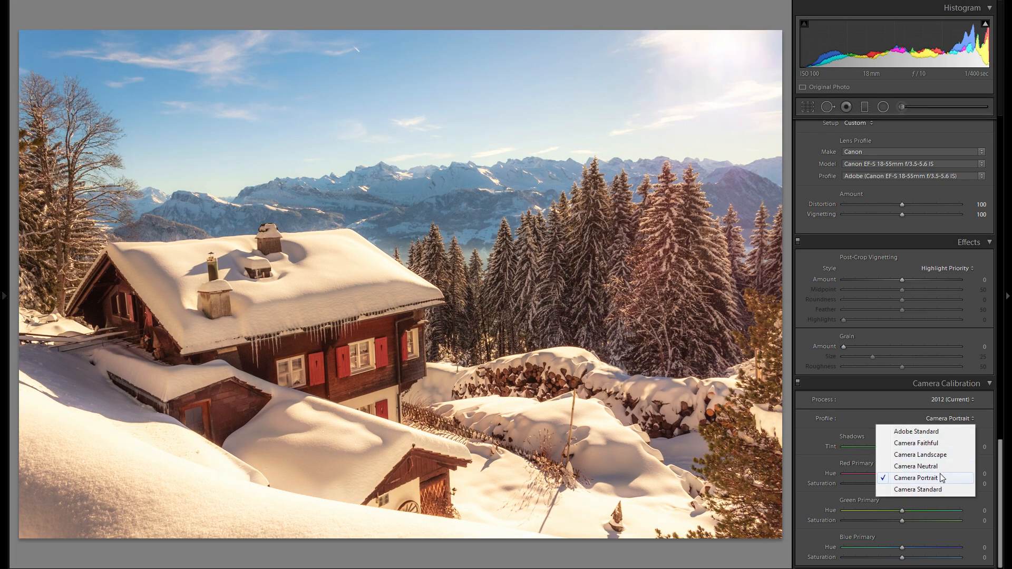
pyautogui.click(938, 490)
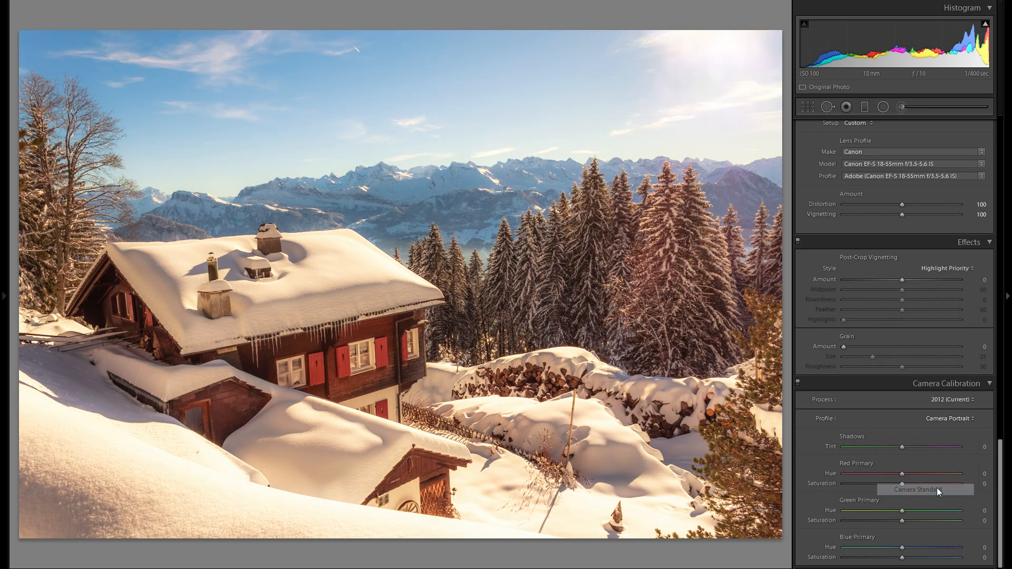
# Compare the Adobe Standard calibration profile once more and settle on Camera Landscape.
pyautogui.click(946, 419)
pyautogui.click(935, 437)
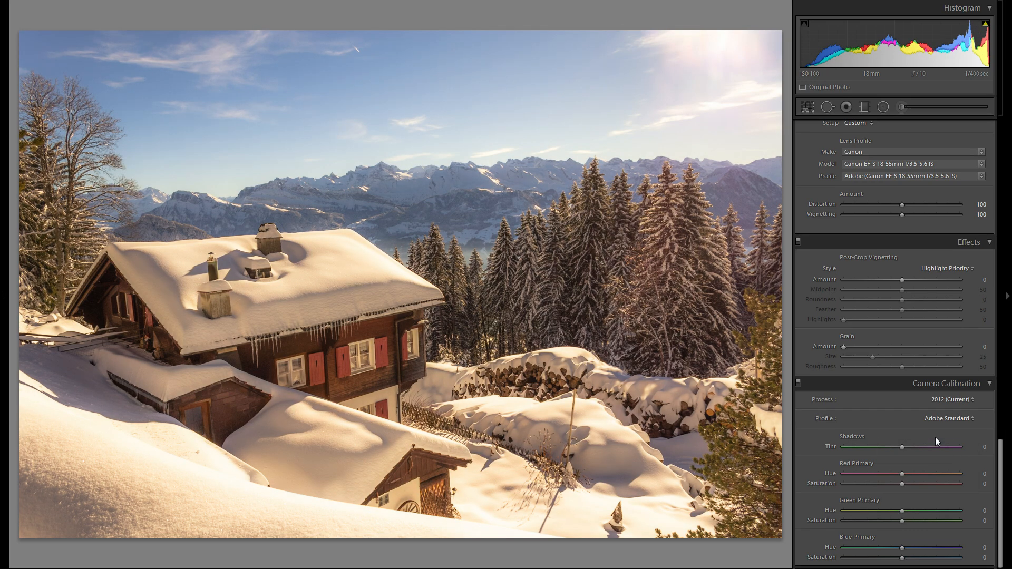
pyautogui.click(947, 419)
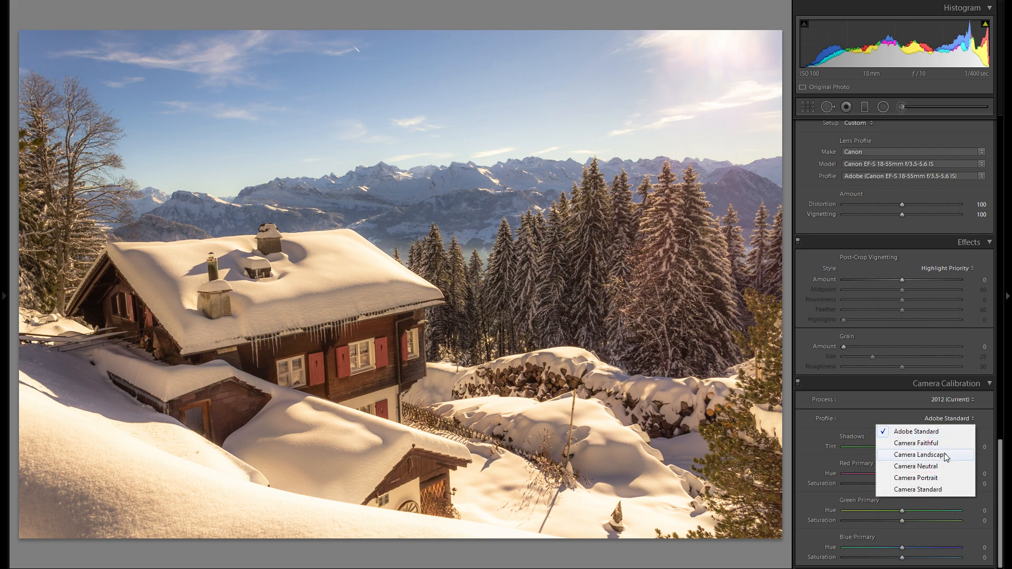
pyautogui.click(943, 455)
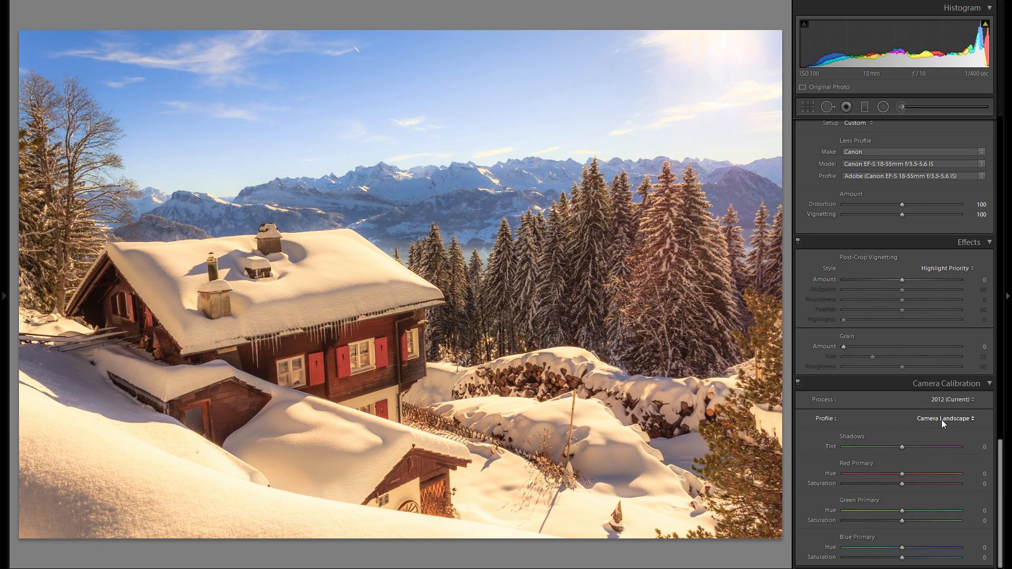
# Cool the white balance temperature to 7204 and lower the vibrance to -14.
pyautogui.scroll(10, 938, 447)
pyautogui.scroll(7, 926, 443)
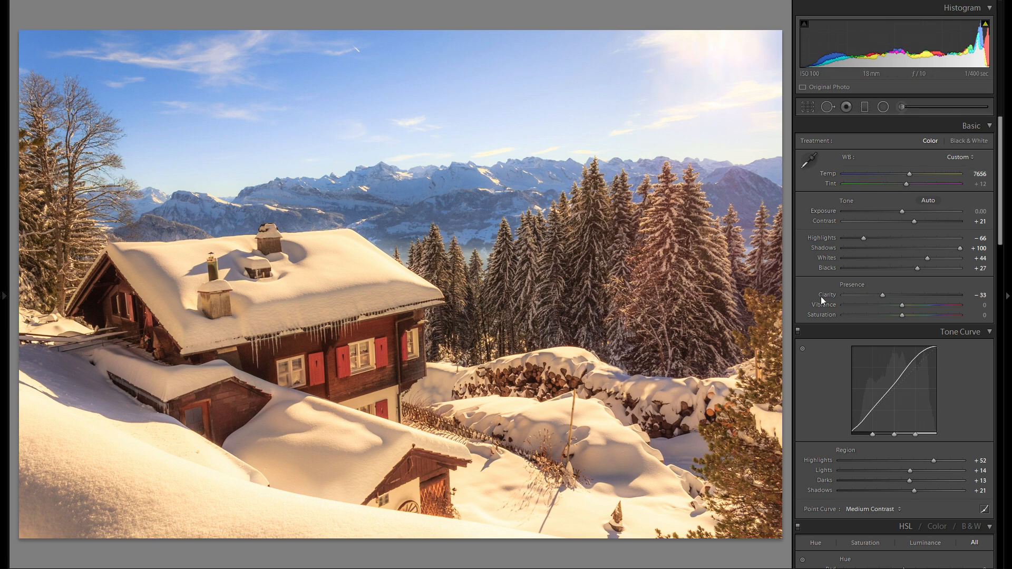
pyautogui.moveTo(909, 174); pyautogui.dragTo(905, 176)
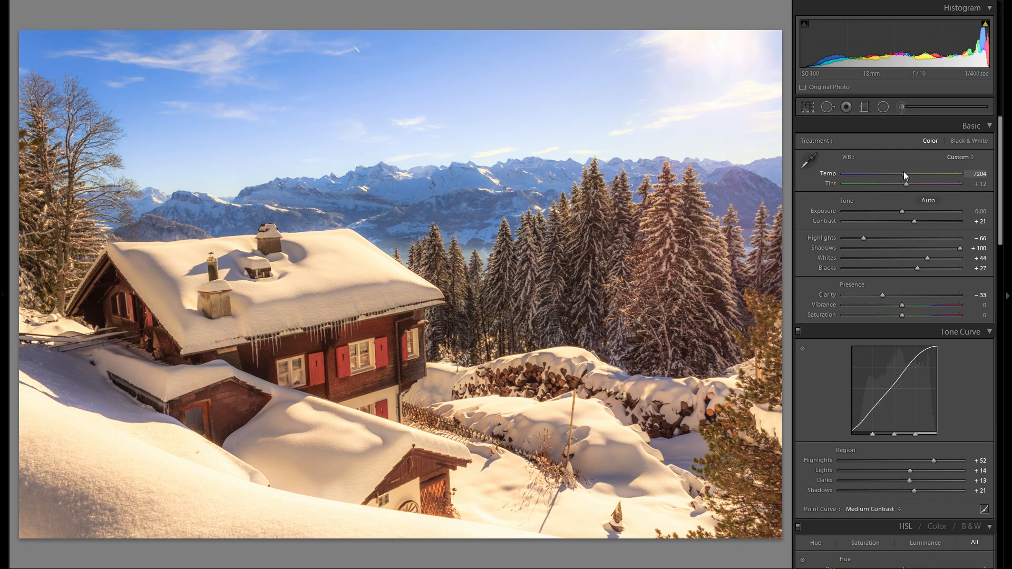
pyautogui.moveTo(902, 305); pyautogui.dragTo(896, 305)
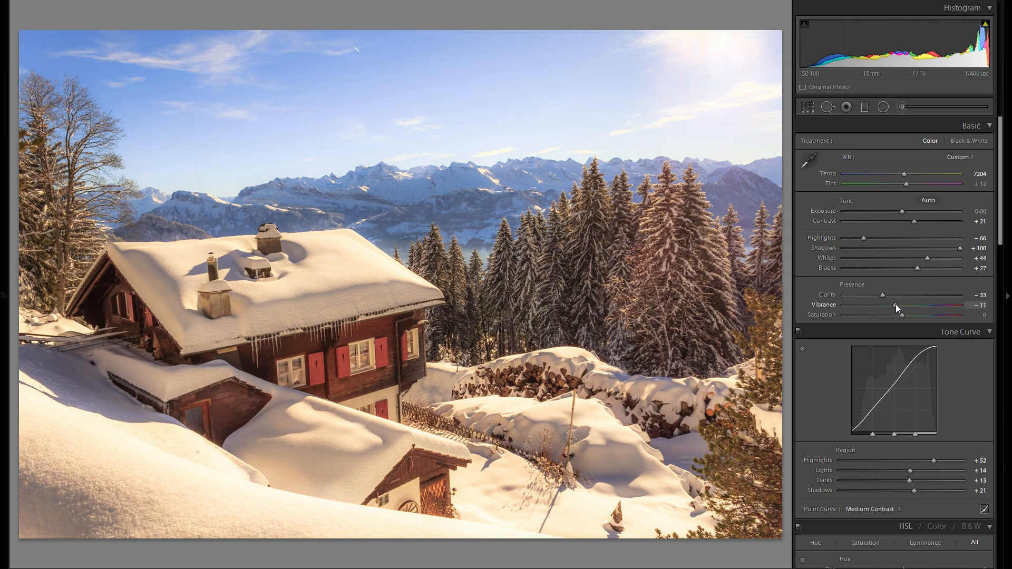
pyautogui.moveTo(896, 304); pyautogui.dragTo(894, 305)
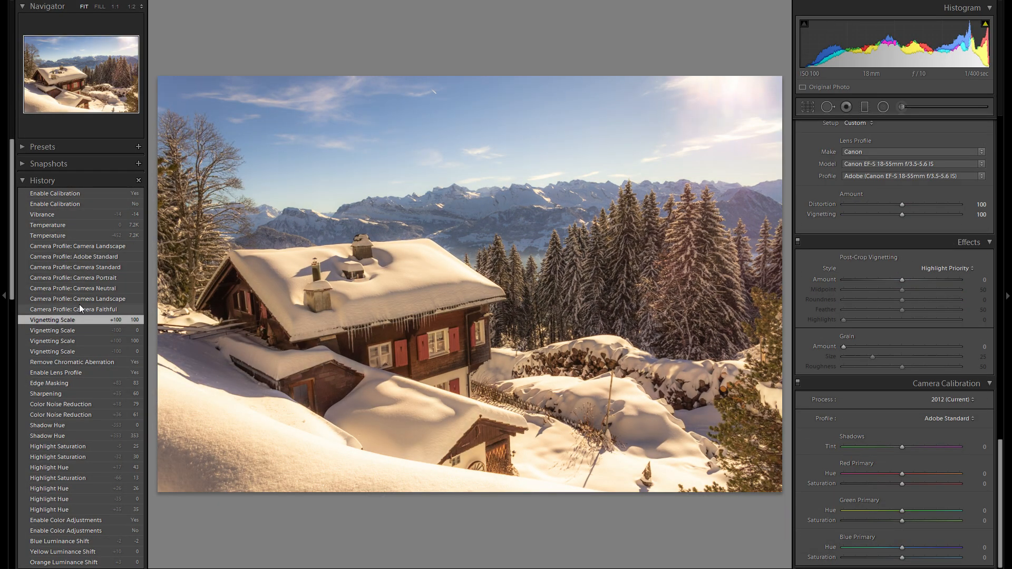
# Compare the photo before and after the camera calibration changes through its history states, ending on the latest state.
pyautogui.click(96, 195)
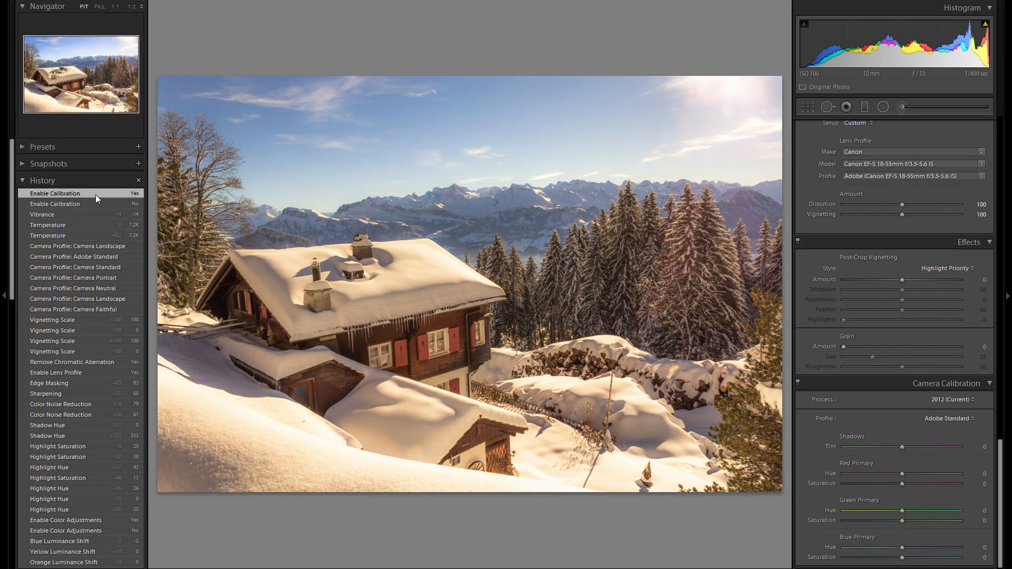
pyautogui.click(6, 216)
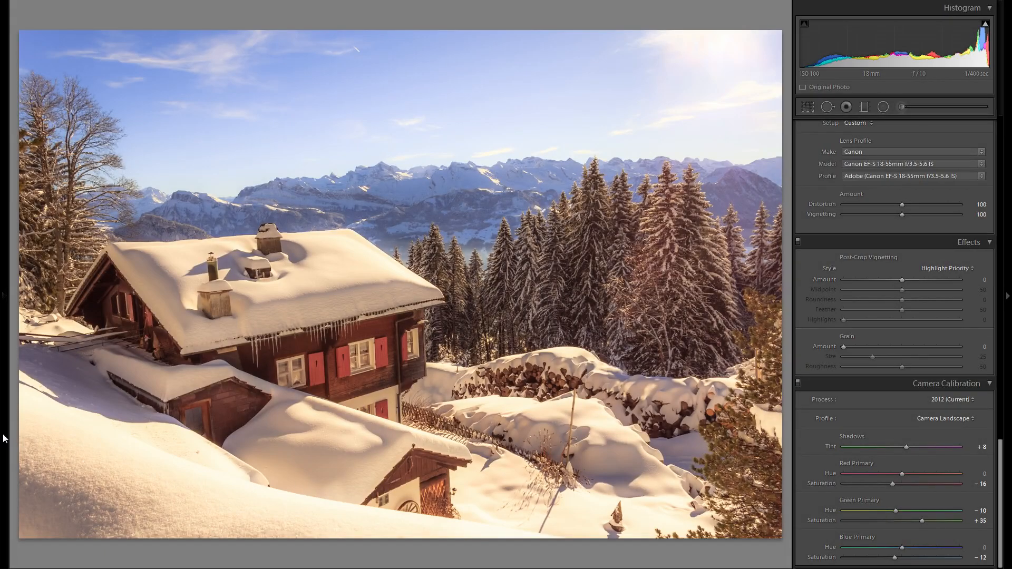
pyautogui.click(3, 439)
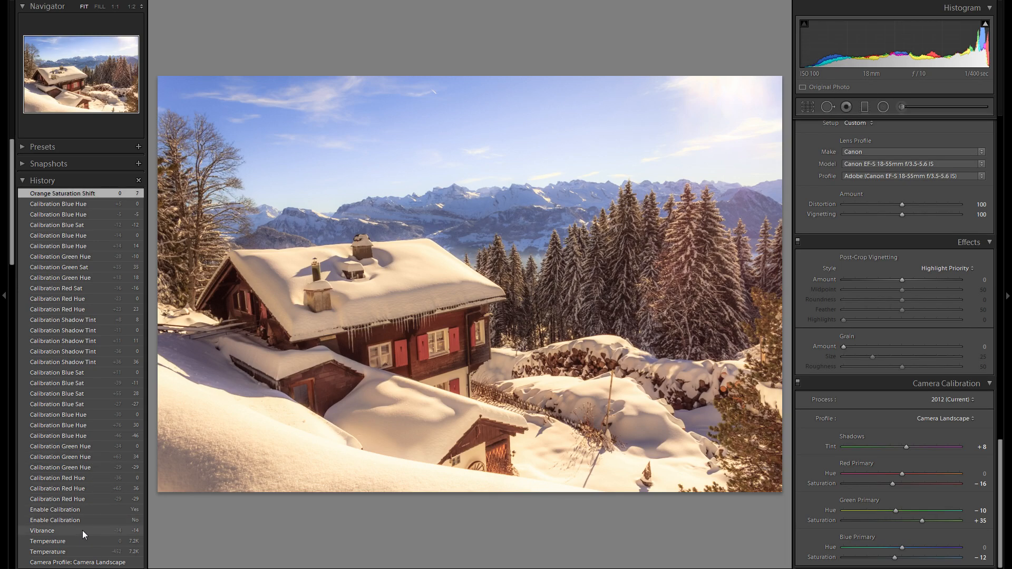
pyautogui.click(86, 508)
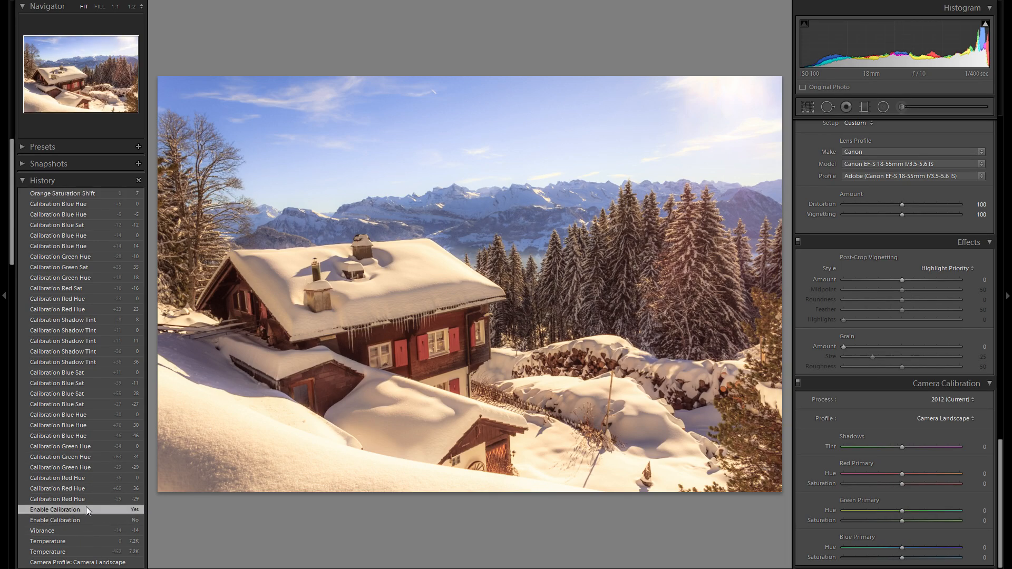
pyautogui.click(89, 191)
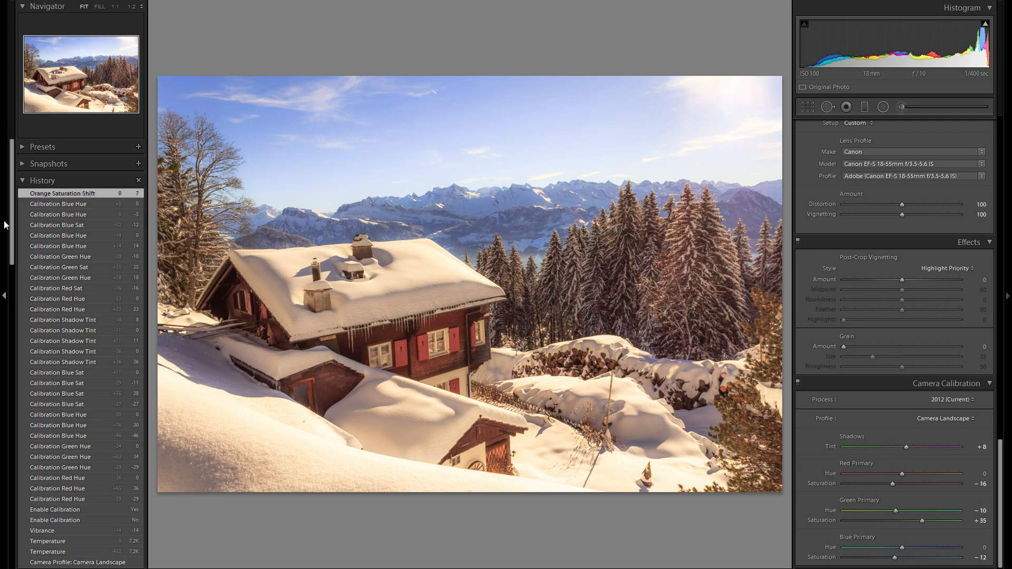
pyautogui.click(4, 295)
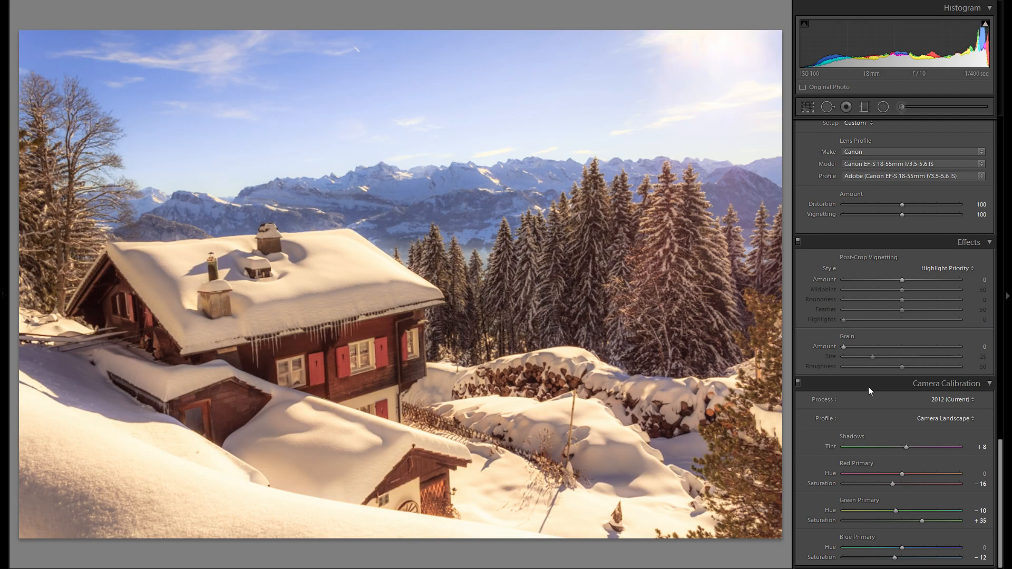
# Adjust the orange saturation of the chalet's wooden facade directly on the photo with the targeted adjustment tool.
pyautogui.scroll(10, 868, 387)
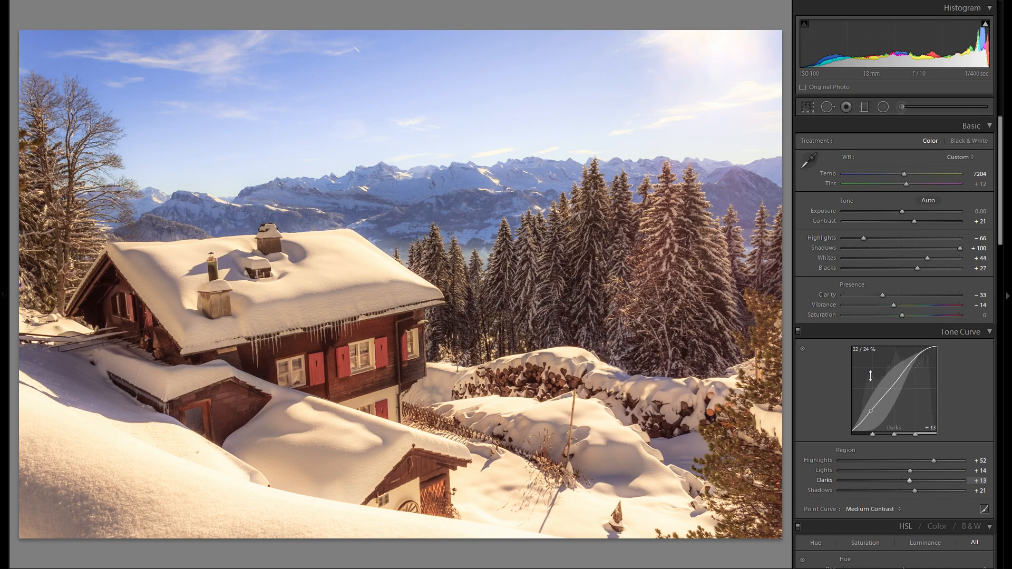
pyautogui.scroll(-5, 821, 403)
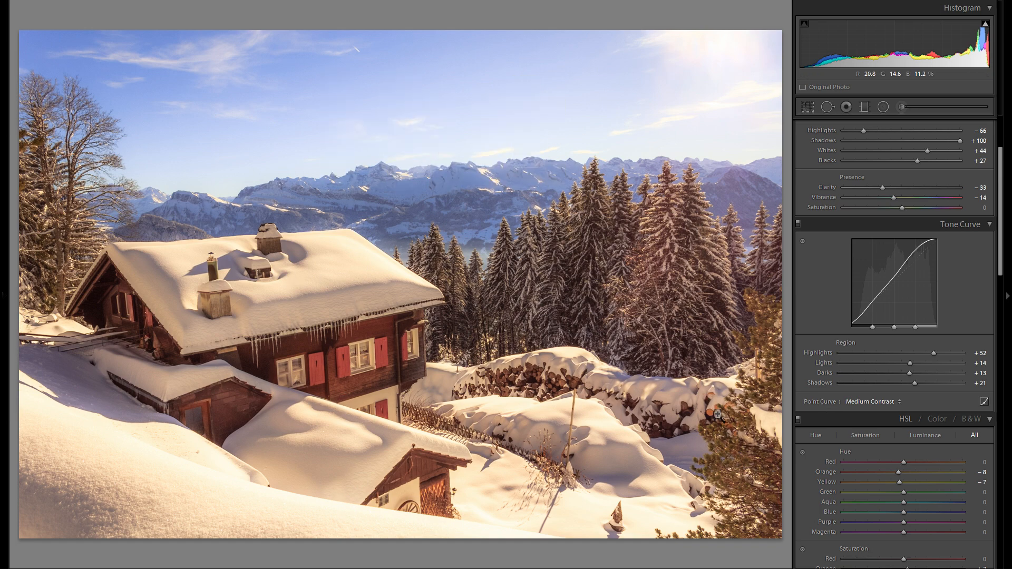
pyautogui.scroll(5, 875, 437)
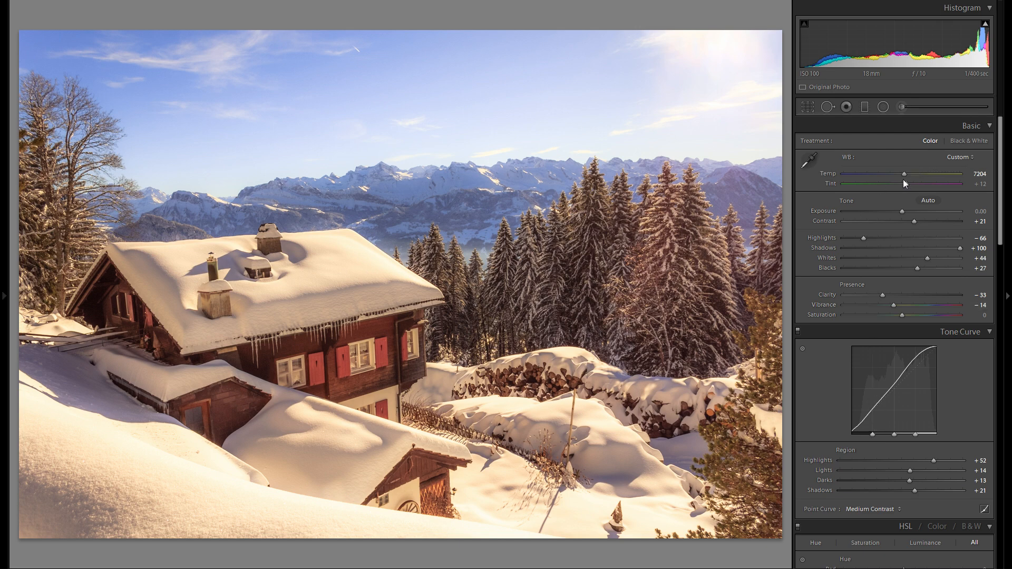
pyautogui.scroll(-10, 847, 402)
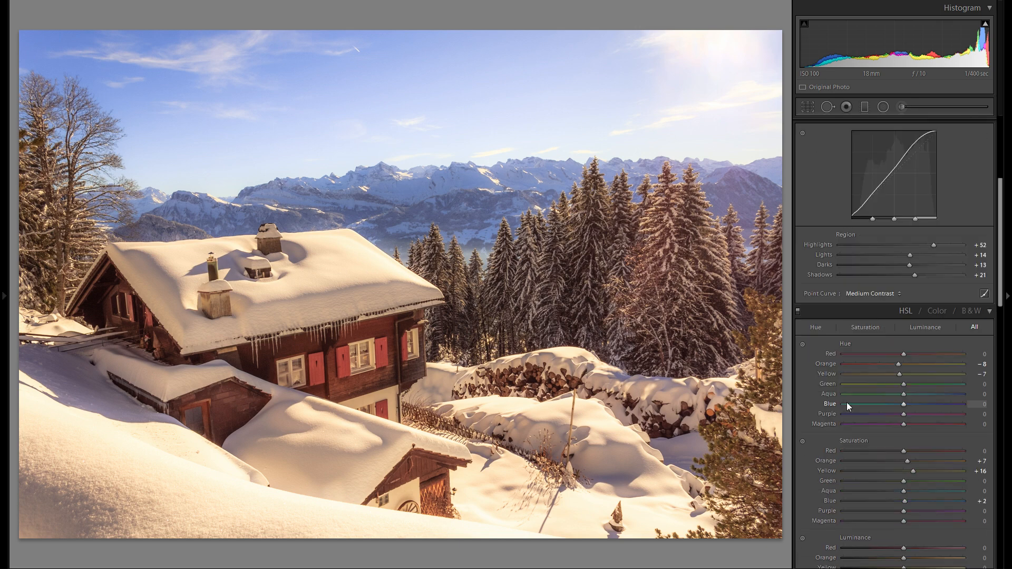
pyautogui.click(802, 441)
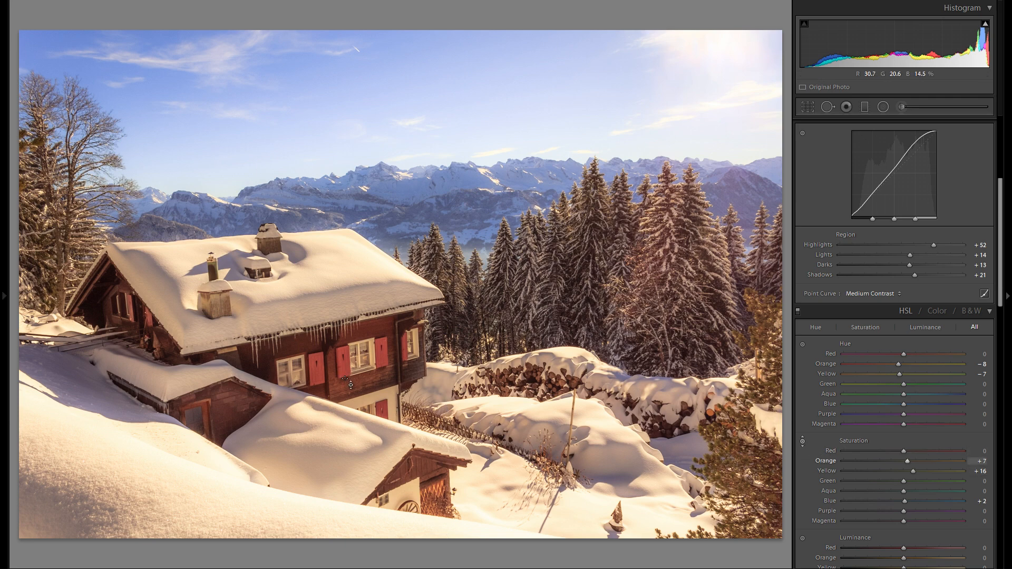
pyautogui.moveTo(351, 384); pyautogui.dragTo(351, 435)
pyautogui.moveTo(350, 384); pyautogui.dragTo(351, 363)
pyautogui.scroll(5, 891, 308)
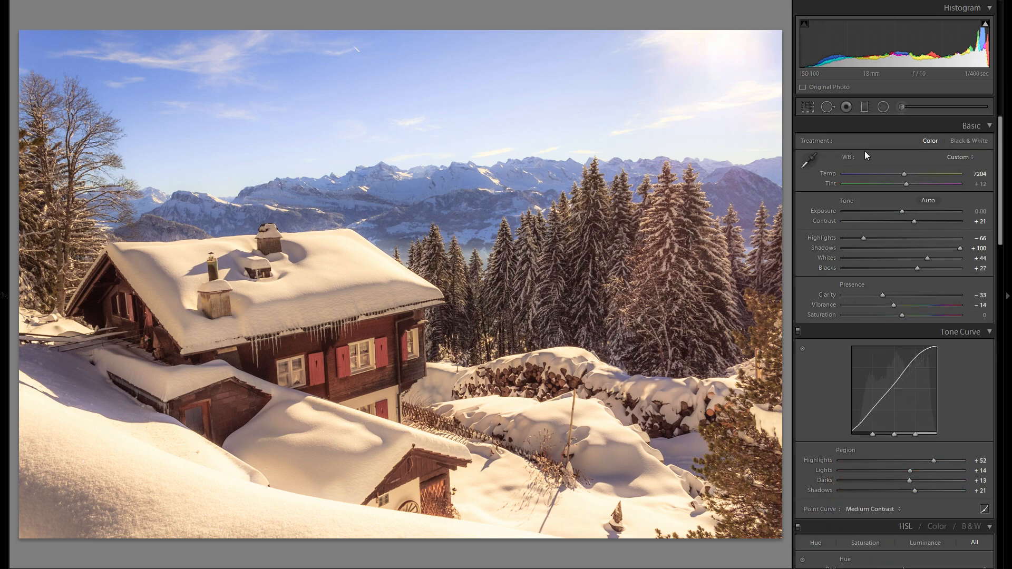
# Add a diagonal graduated filter over the photo's sunny upper-right area and set its exposure to 0.27.
pyautogui.click(863, 108)
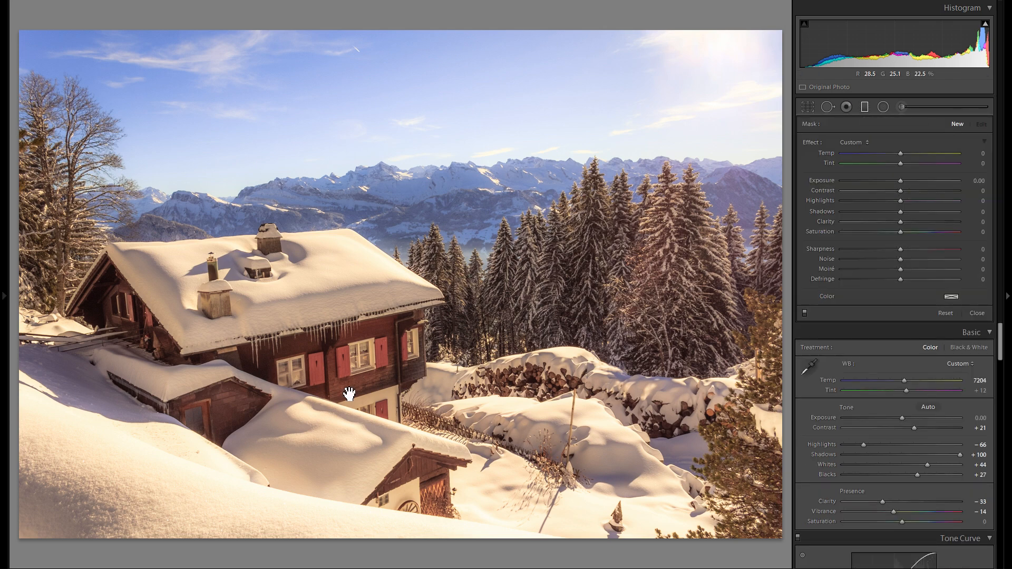
pyautogui.moveTo(355, 401); pyautogui.dragTo(470, 285)
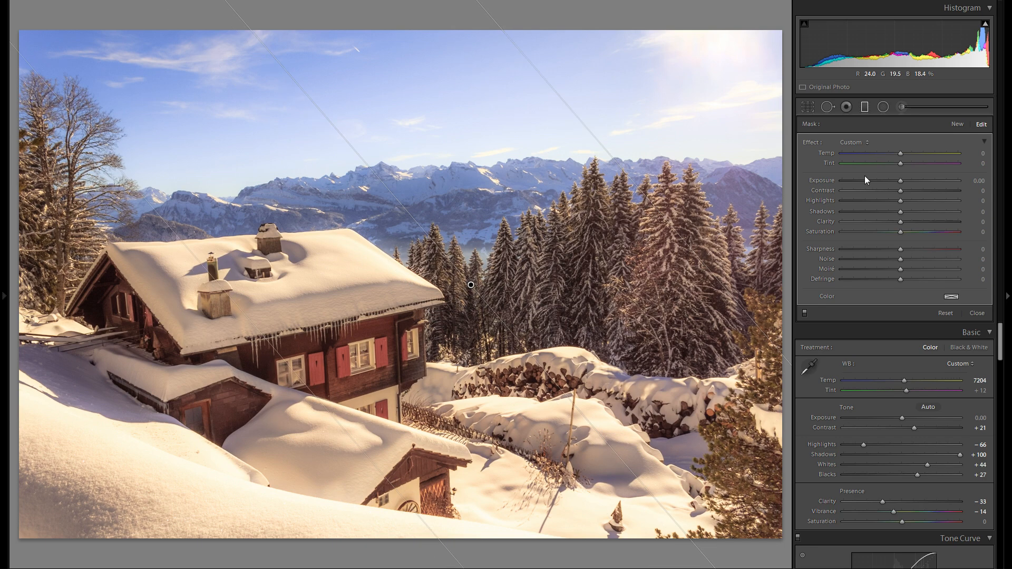
pyautogui.moveTo(902, 177); pyautogui.dragTo(906, 182)
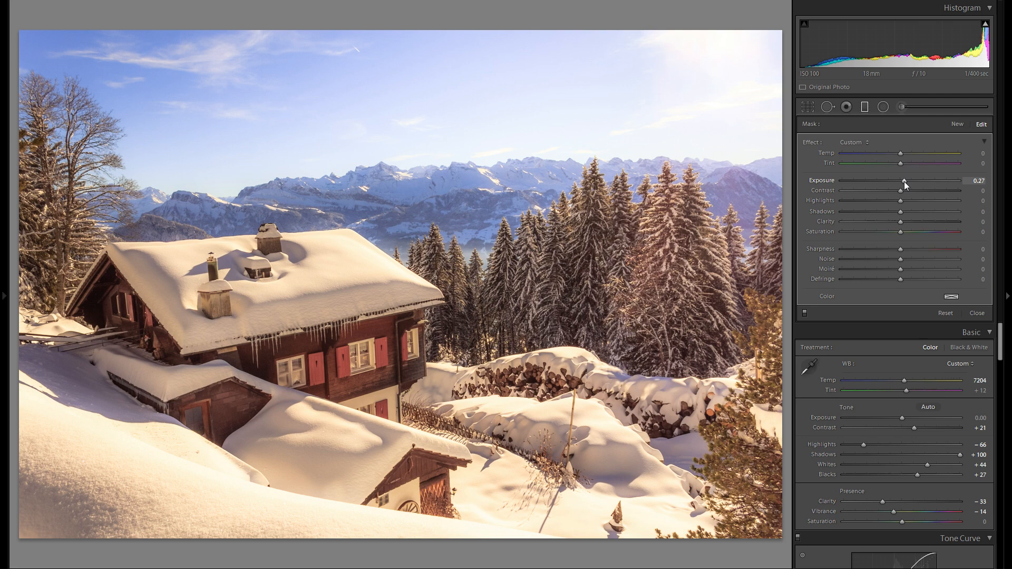
# Add a second diagonal graduated filter over the snowy lower-left foreground beside the chalet and set its exposure to -0.78.
pyautogui.click(952, 127)
pyautogui.moveTo(517, 132); pyautogui.dragTo(524, 121)
pyautogui.moveTo(277, 359); pyautogui.dragTo(237, 386)
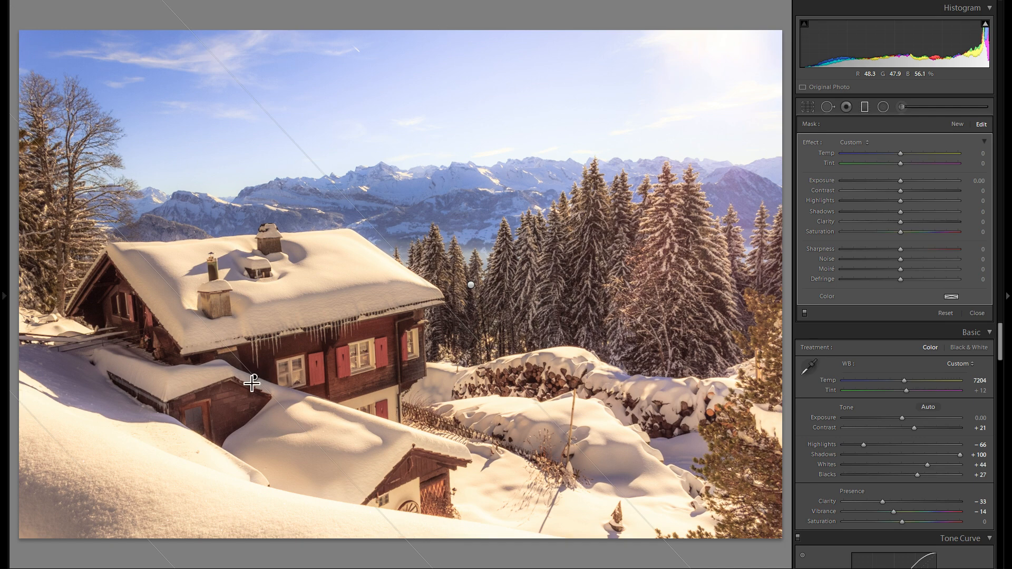
pyautogui.moveTo(899, 183); pyautogui.dragTo(889, 180)
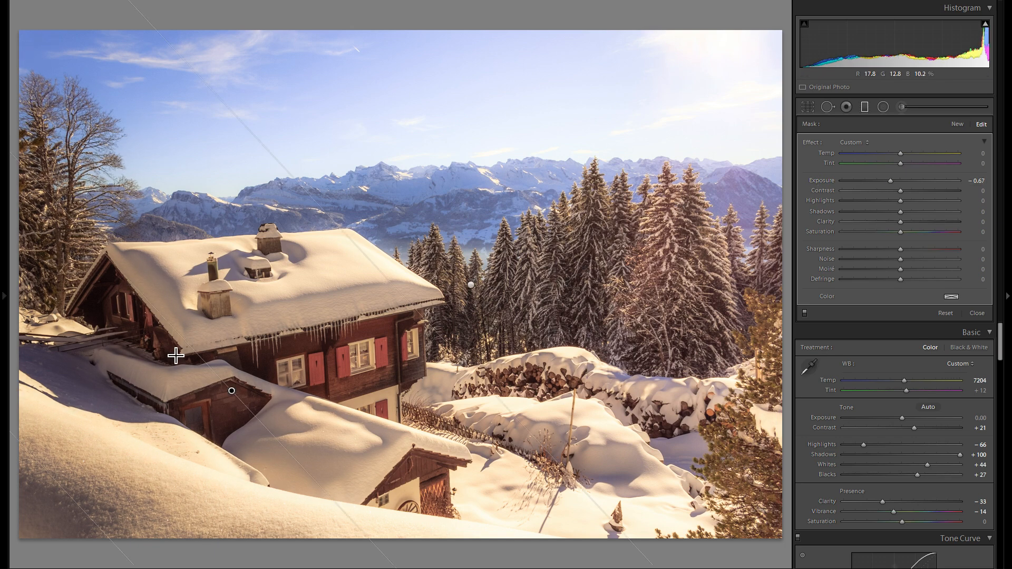
pyautogui.moveTo(231, 391); pyautogui.dragTo(246, 380)
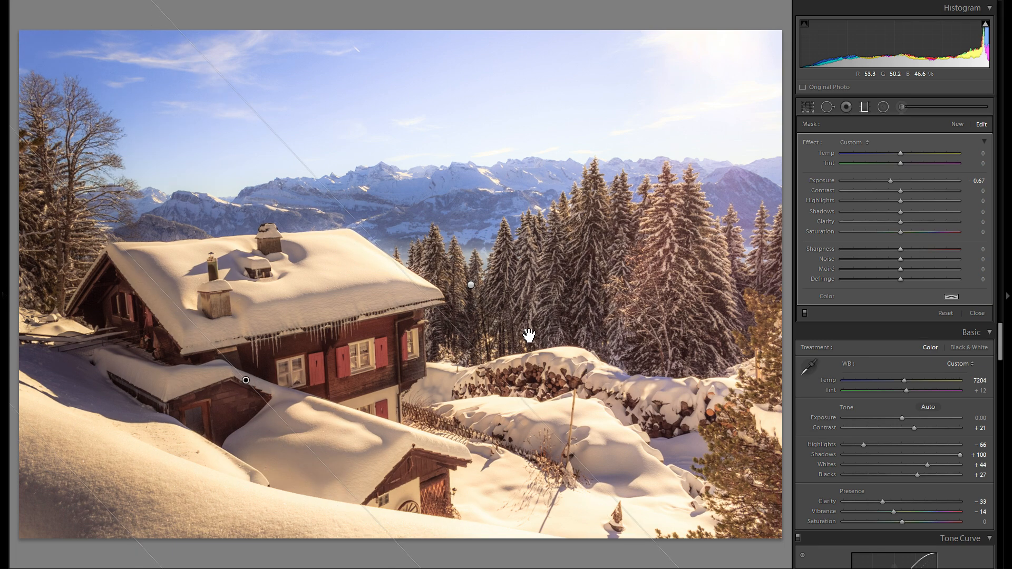
pyautogui.moveTo(890, 181); pyautogui.dragTo(888, 181)
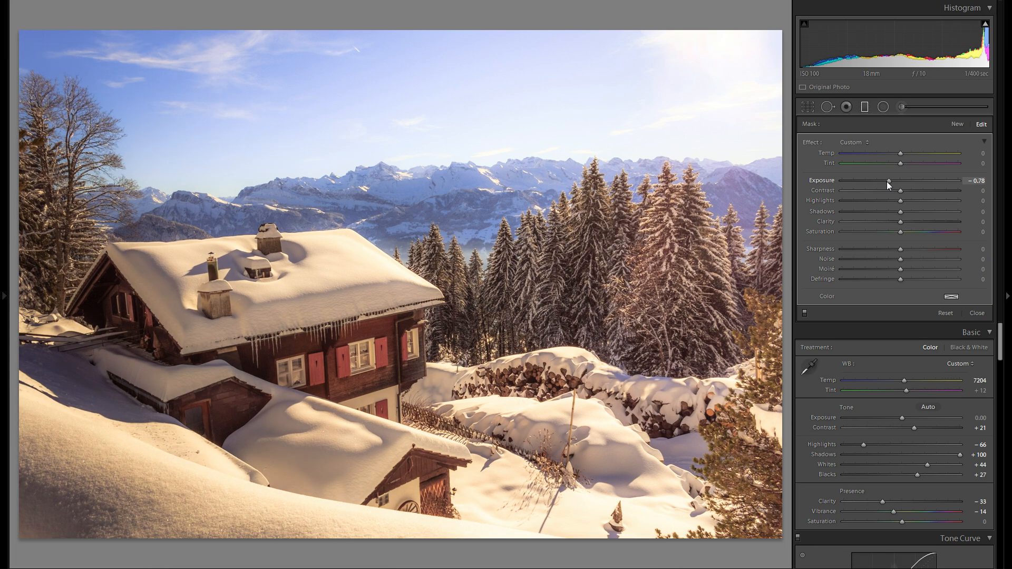
# Add a new slightly diagonal graduated filter over the snowy lower foreground and set its exposure to -0.71.
pyautogui.click(956, 124)
pyautogui.moveTo(475, 181); pyautogui.dragTo(462, 151)
pyautogui.moveTo(483, 315); pyautogui.dragTo(502, 448)
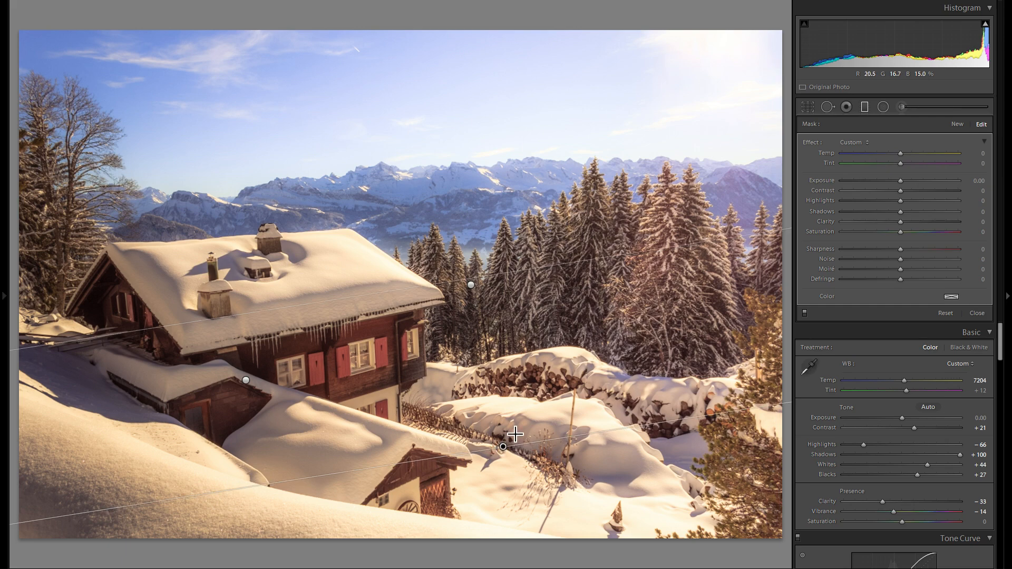
pyautogui.moveTo(887, 182)
pyautogui.mouseDown()
pyautogui.moveTo(897, 181)
pyautogui.moveTo(888, 179)
pyautogui.mouseUp()
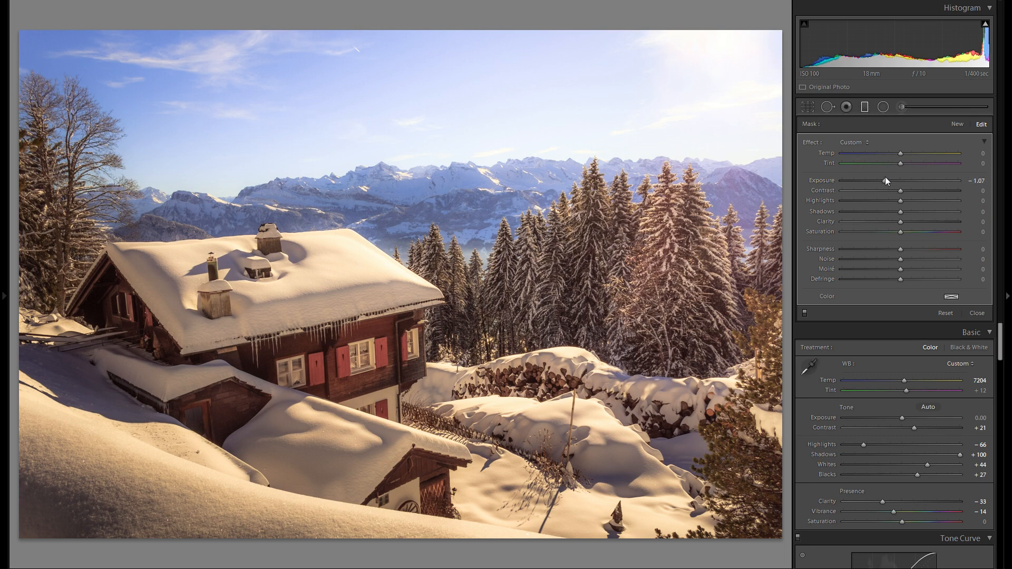
pyautogui.moveTo(887, 177); pyautogui.dragTo(890, 179)
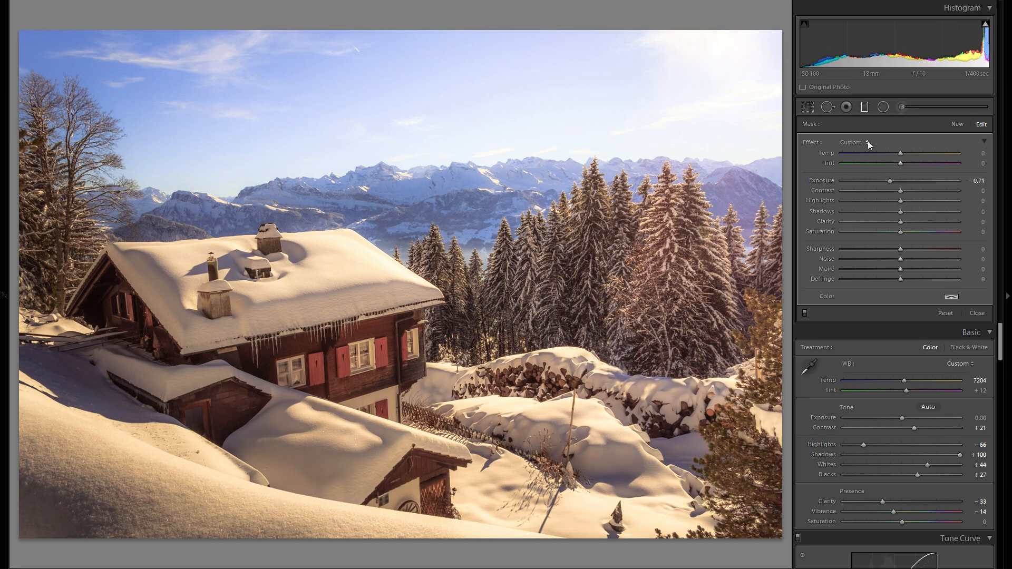
# Add another diagonal graduated filter over the upper-left sky and set its exposure to -0.20.
pyautogui.click(952, 124)
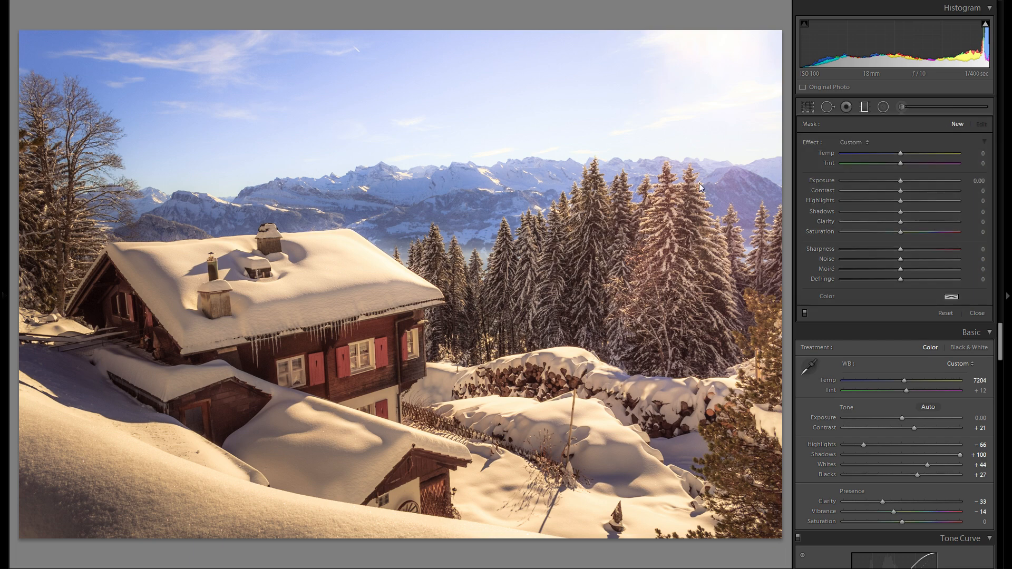
pyautogui.moveTo(407, 84); pyautogui.dragTo(350, 152)
pyautogui.moveTo(903, 184); pyautogui.dragTo(899, 184)
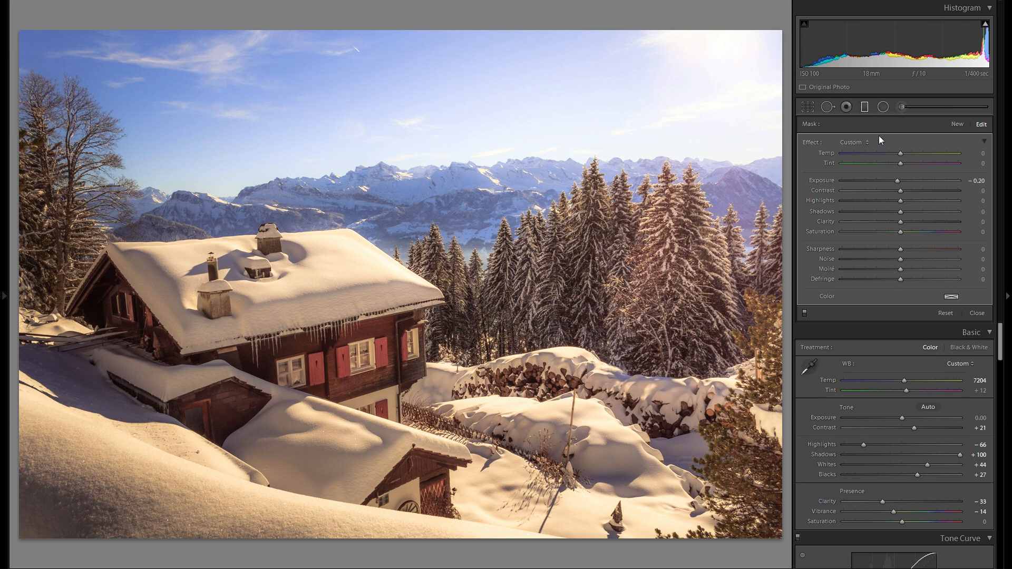
# Darken the lower-right tree and the lower-left snow slope using an adjustment brush with size 28, feather 100 and exposure -0.27.
pyautogui.click(897, 109)
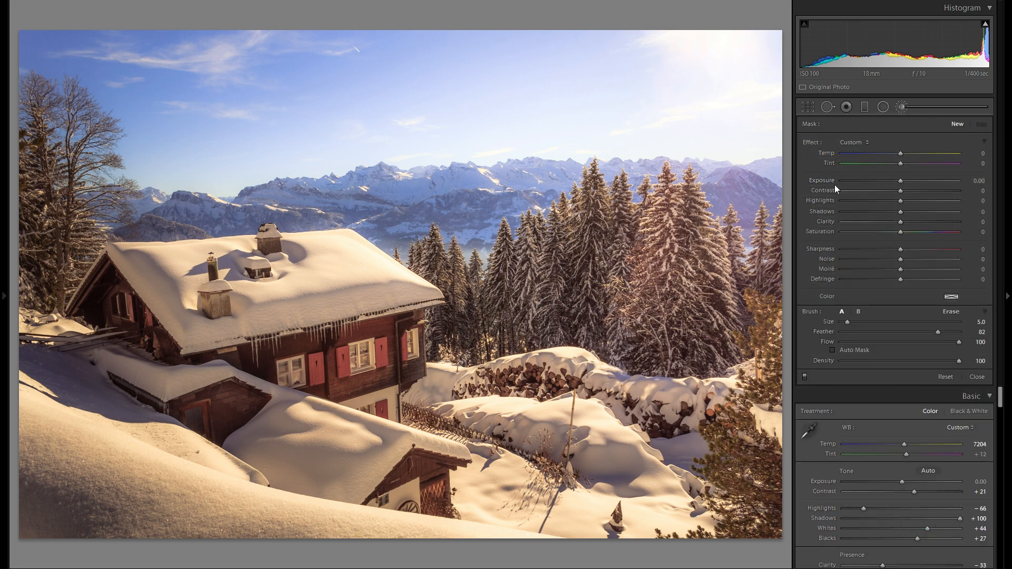
pyautogui.moveTo(937, 333); pyautogui.dragTo(963, 332)
pyautogui.moveTo(900, 181); pyautogui.dragTo(892, 180)
pyautogui.scroll(10, 659, 305)
pyautogui.scroll(2, 690, 443)
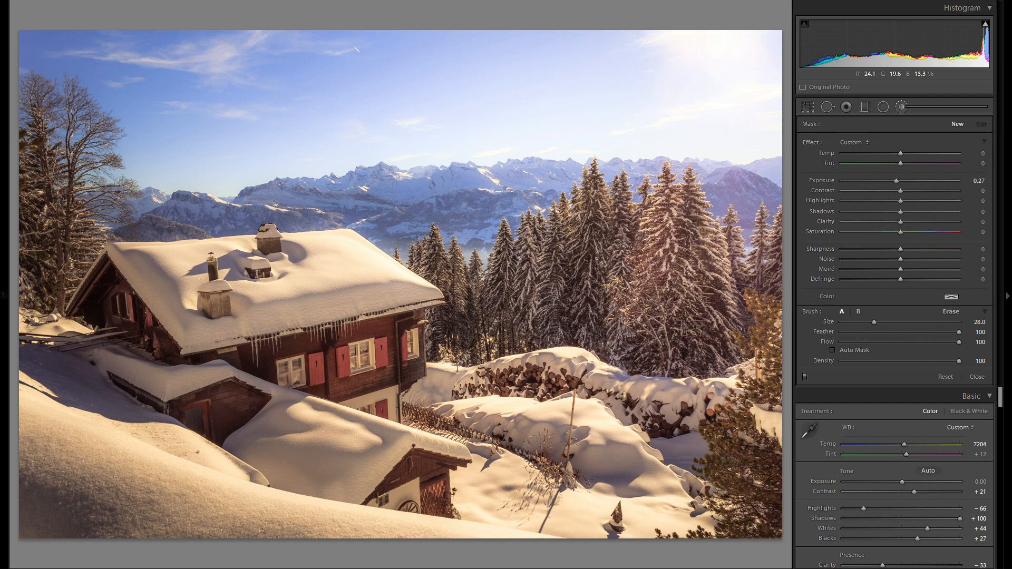
pyautogui.click(762, 460)
pyautogui.press('o')
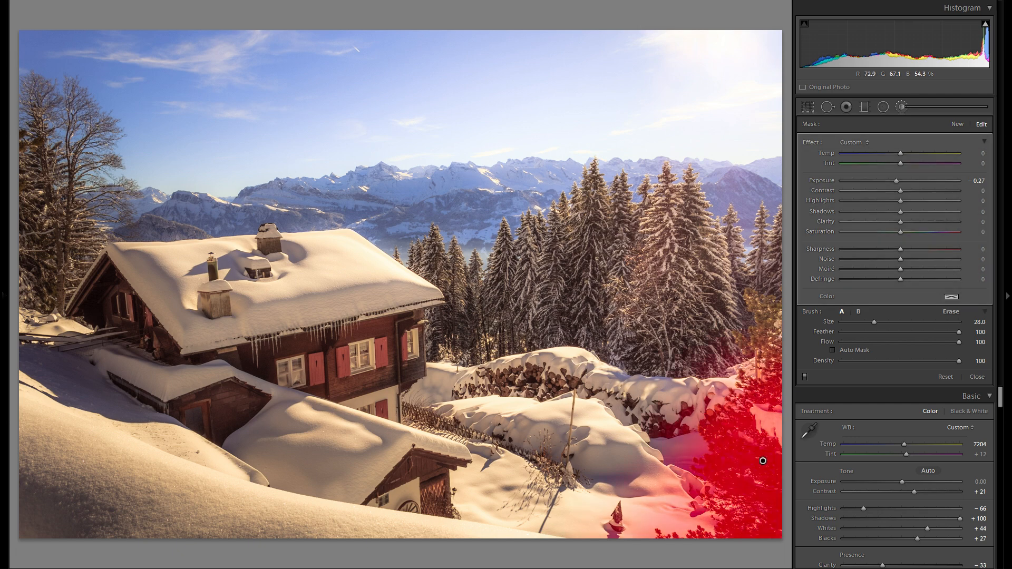
pyautogui.press('o')
pyautogui.moveTo(432, 527)
pyautogui.mouseDown()
pyautogui.moveTo(132, 519)
pyautogui.moveTo(26, 477)
pyautogui.moveTo(19, 343)
pyautogui.mouseUp()
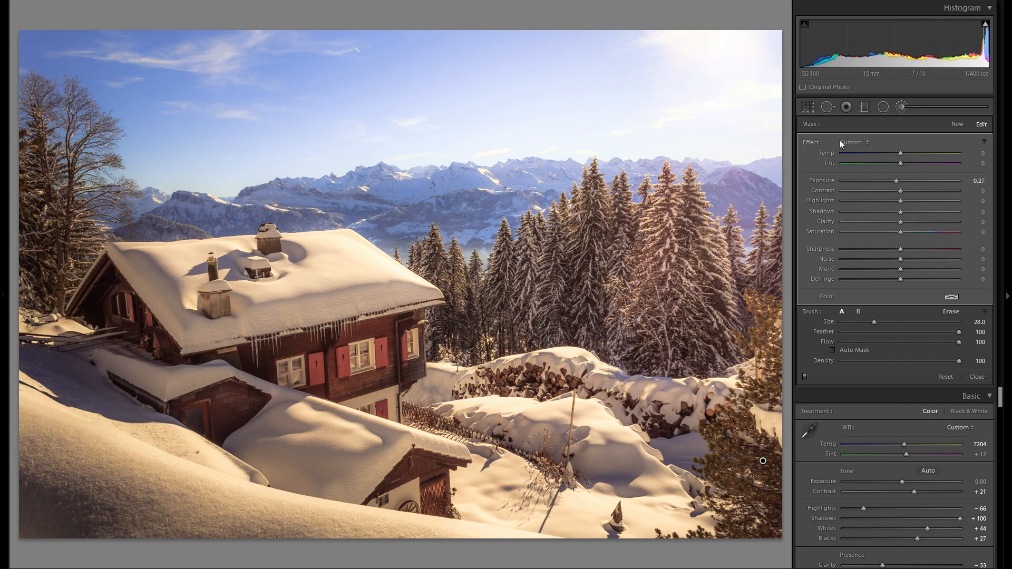
pyautogui.click(904, 106)
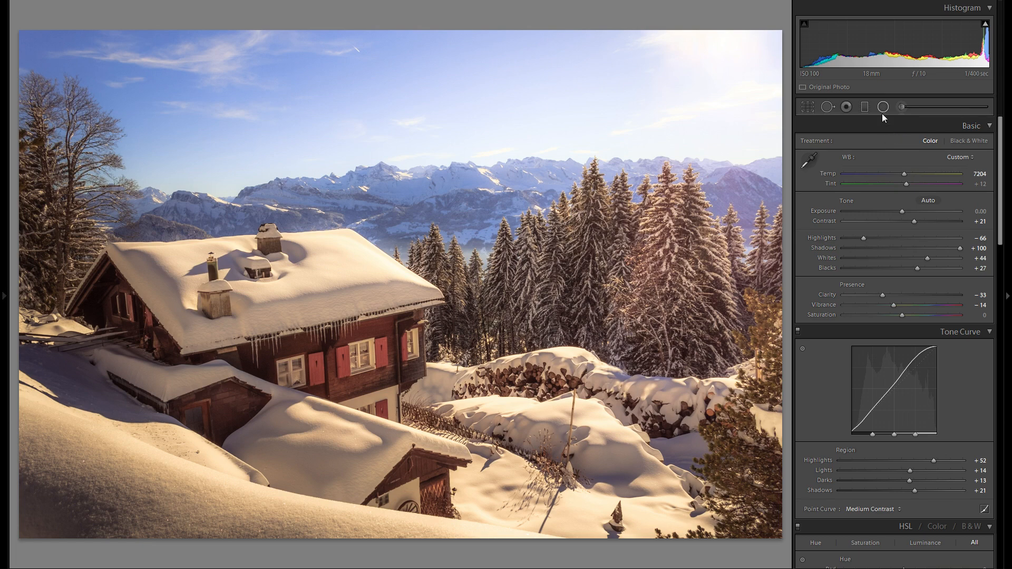
# Add brightening radial filters with exposure 0.38 over the chalet's roof and facade, extending one to the distant mountains.
pyautogui.click(882, 108)
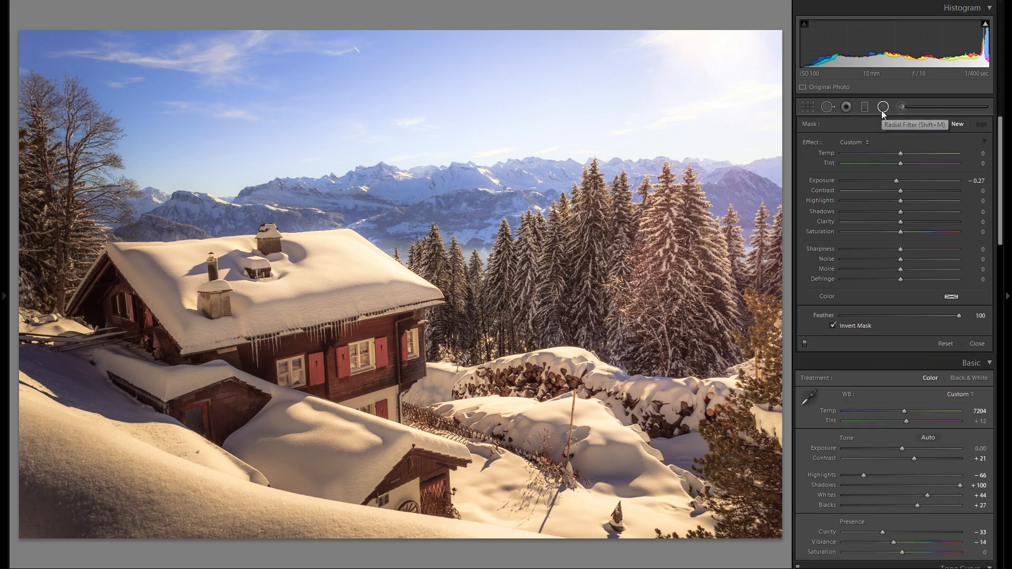
pyautogui.doubleClick(824, 180)
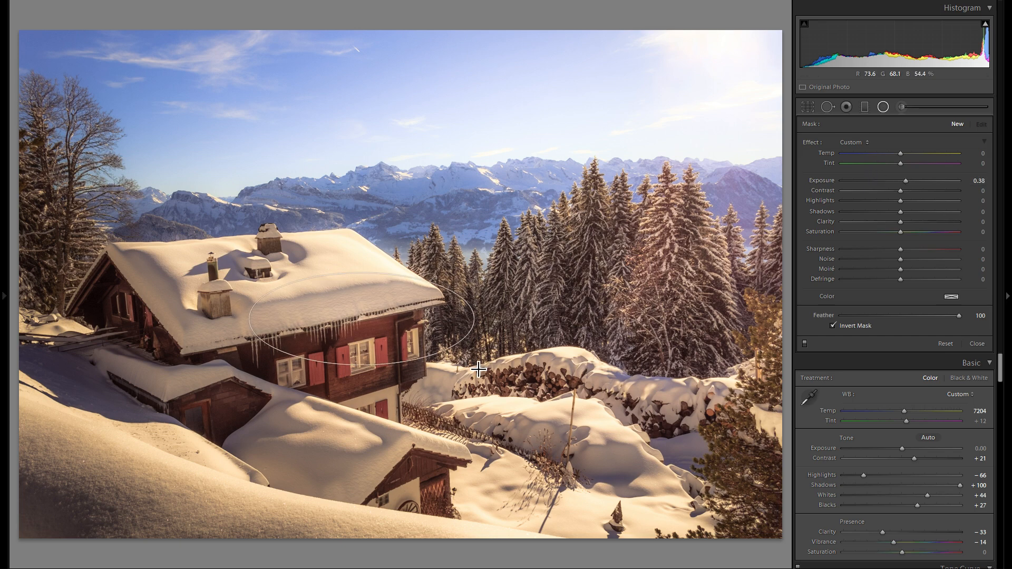
pyautogui.click(368, 279)
pyautogui.moveTo(367, 278); pyautogui.dragTo(391, 201)
# Set the forest radial filter's exposure to -0.89, then duplicate it and move the copy to the trees at the photo's right edge.
pyautogui.click(586, 313)
pyautogui.moveTo(895, 181); pyautogui.dragTo(887, 180)
pyautogui.moveTo(900, 211); pyautogui.dragTo(900, 212)
pyautogui.rightClick(586, 313)
pyautogui.click(614, 320)
pyautogui.moveTo(584, 314); pyautogui.dragTo(774, 229)
# Duplicate the radial filters at the lower-right tree and on the snow beside the fence.
pyautogui.rightClick(768, 473)
pyautogui.click(791, 480)
pyautogui.rightClick(491, 436)
pyautogui.click(517, 443)
# Place a small radial filter with exposure 0.71 on a sunlit treetop and duplicate it onto the neighbouring treetops towards the chalet.
pyautogui.moveTo(887, 181); pyautogui.dragTo(910, 181)
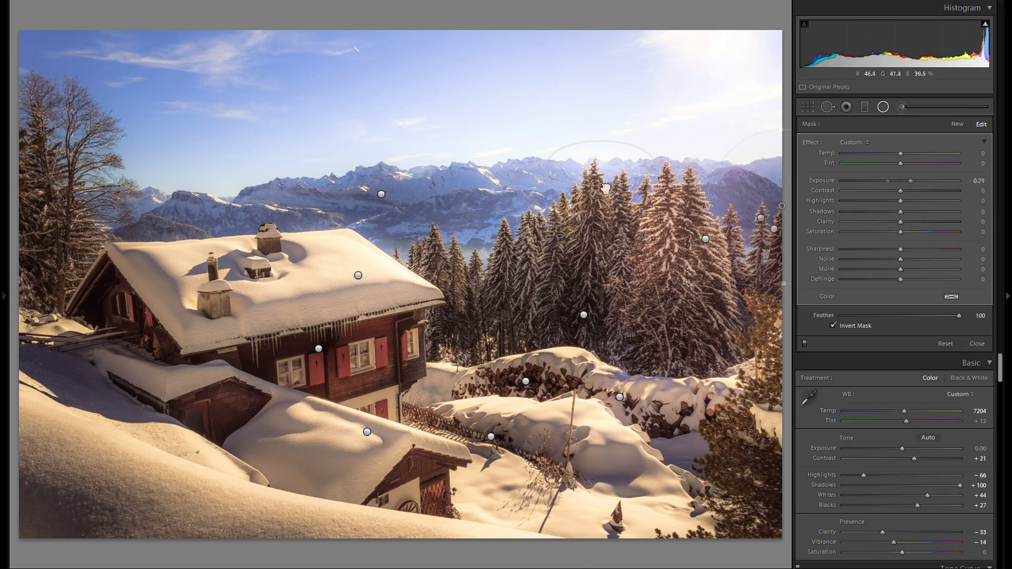
pyautogui.moveTo(606, 177); pyautogui.dragTo(605, 203)
pyautogui.rightClick(606, 203)
pyautogui.click(630, 210)
pyautogui.moveTo(606, 203); pyautogui.dragTo(462, 254)
pyautogui.rightClick(533, 246)
pyautogui.click(558, 252)
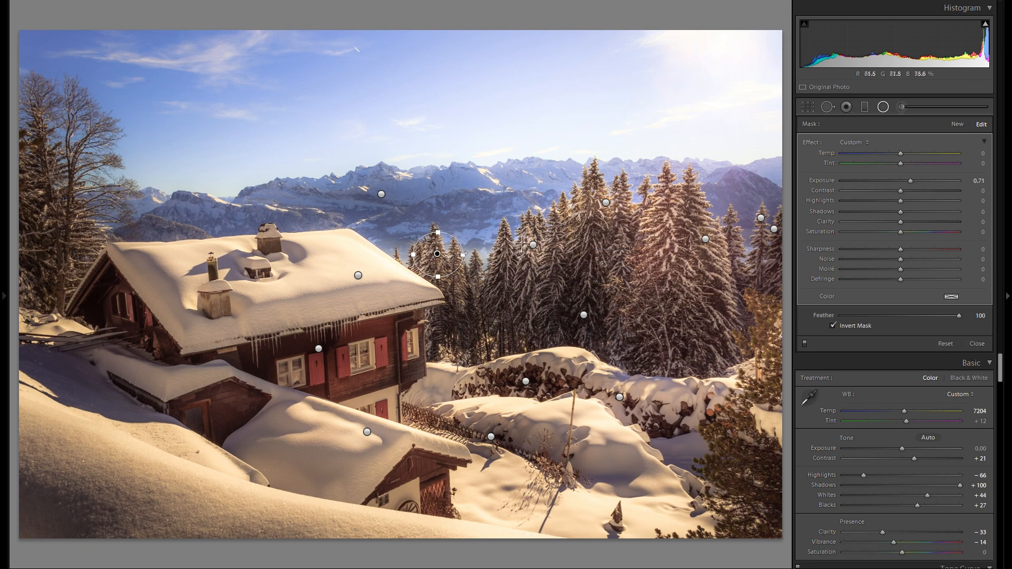
# Compare the photo with all radial filters off and on, leaving them enabled, and finish radial filter editing.
pyautogui.click(584, 317)
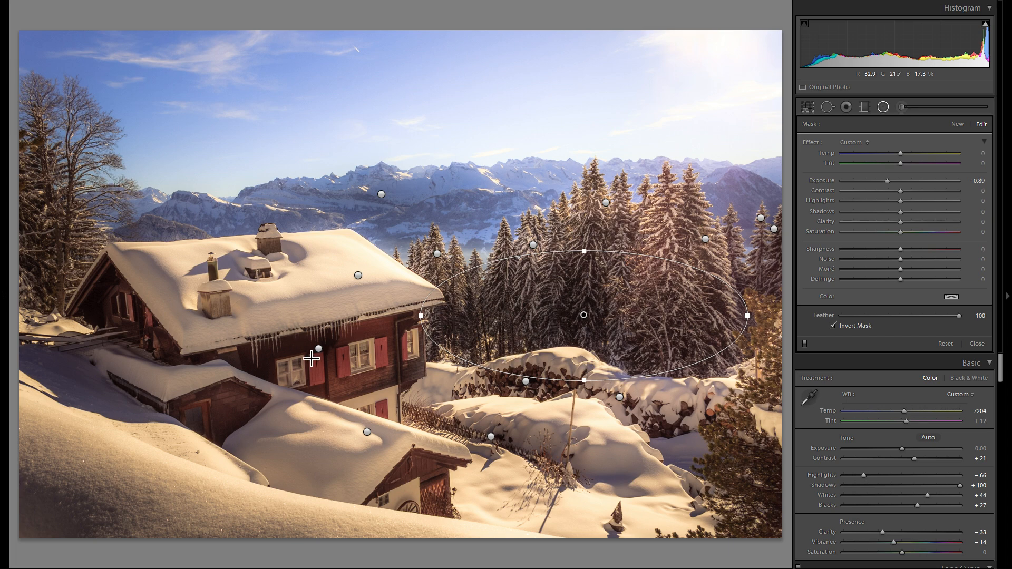
pyautogui.click(807, 346)
pyautogui.click(806, 346)
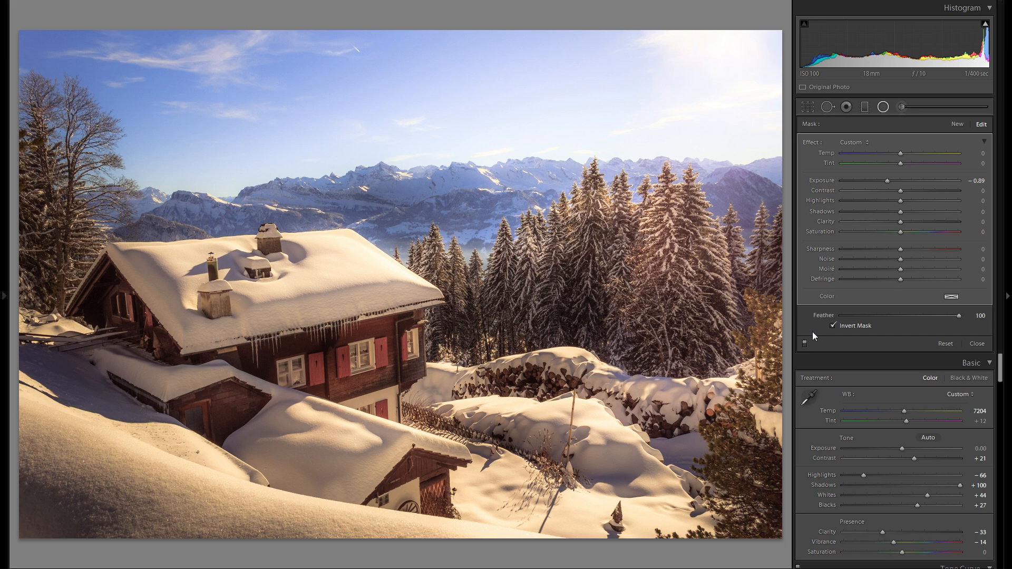
pyautogui.click(804, 346)
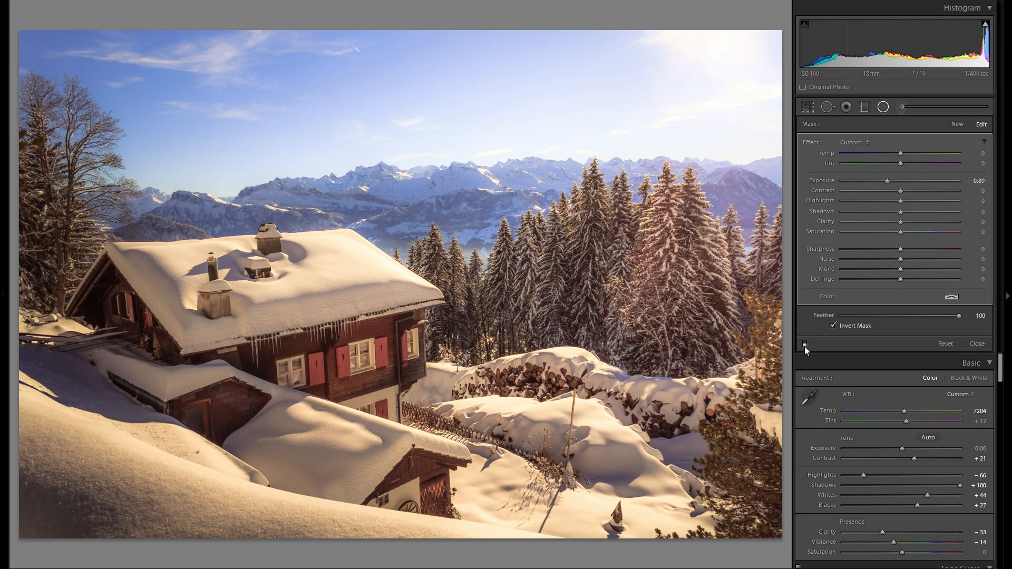
pyautogui.click(804, 345)
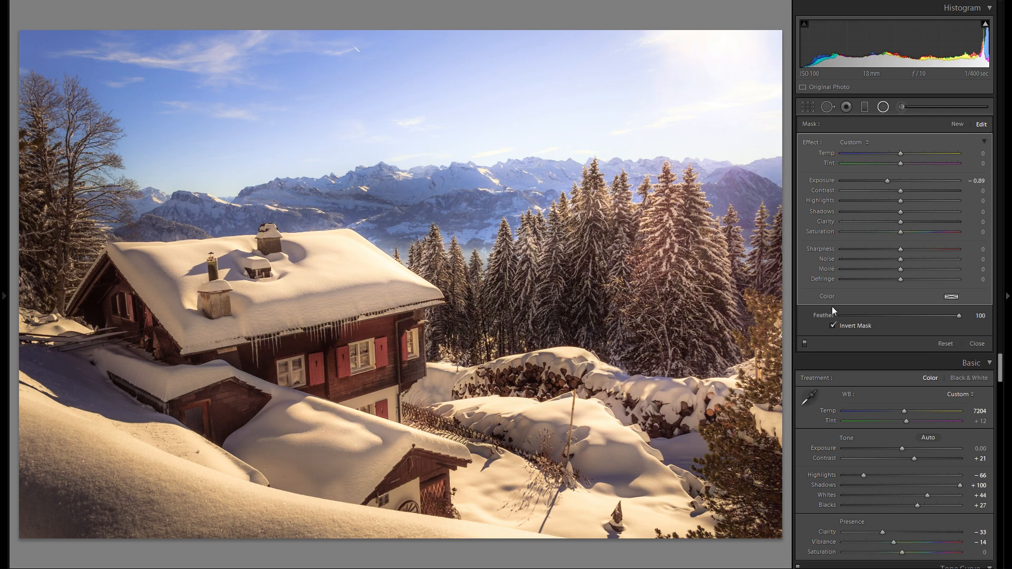
pyautogui.click(977, 344)
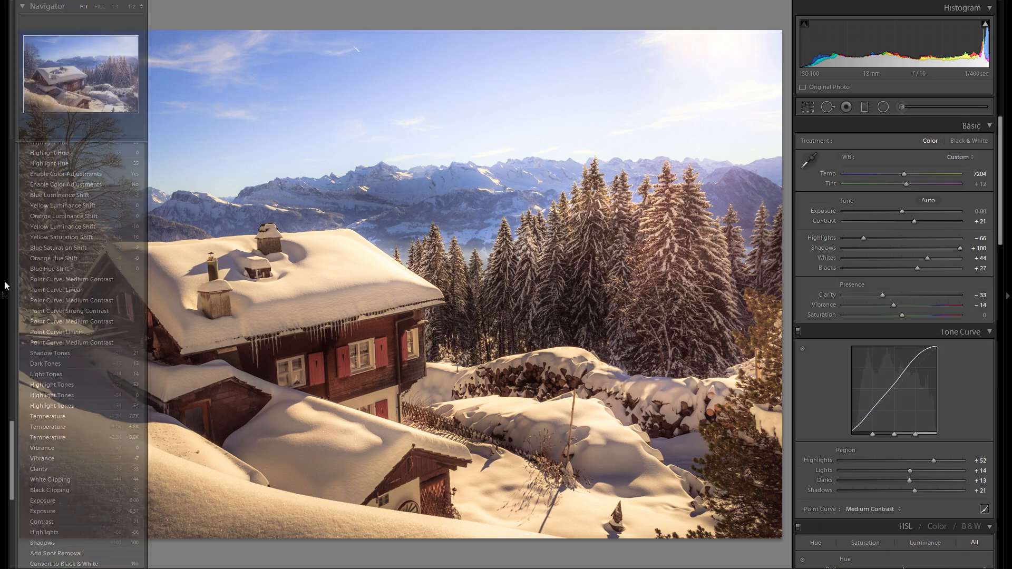
# Compare the photo's unedited early history state, Convert to Black & White, with the latest state, ending on the latest.
pyautogui.click(4, 285)
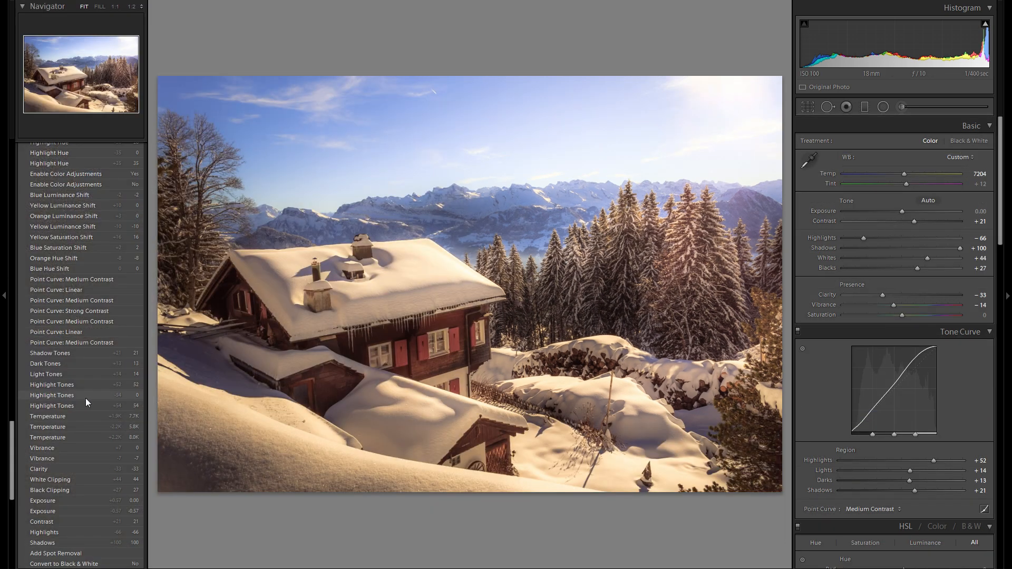
pyautogui.click(117, 563)
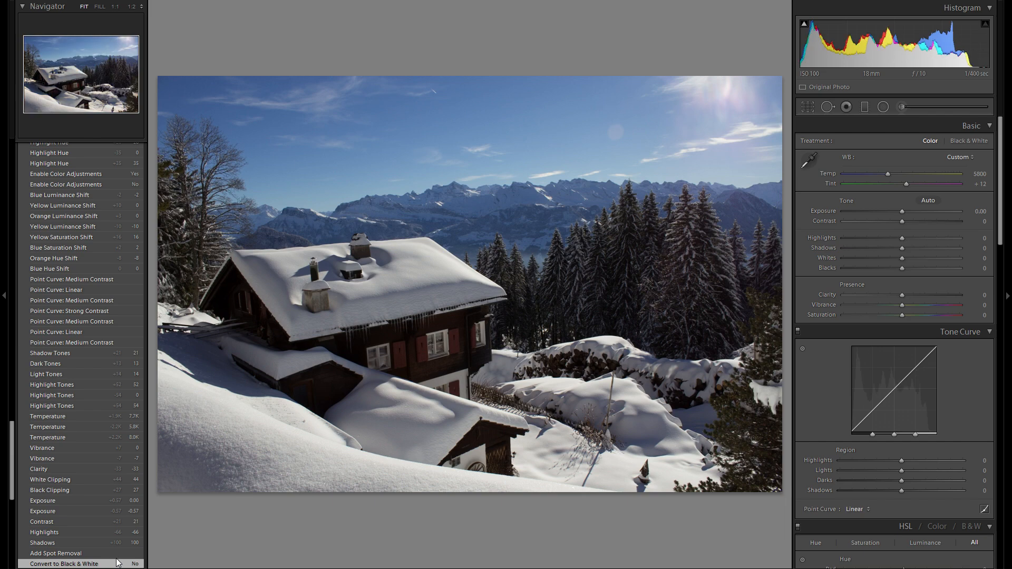
pyautogui.scroll(15, 121, 464)
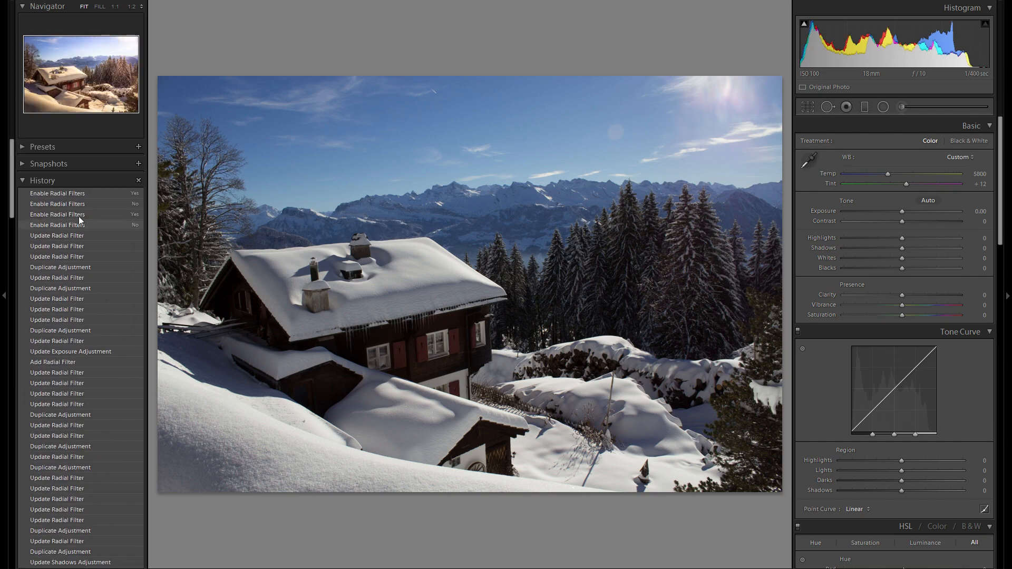
pyautogui.click(80, 194)
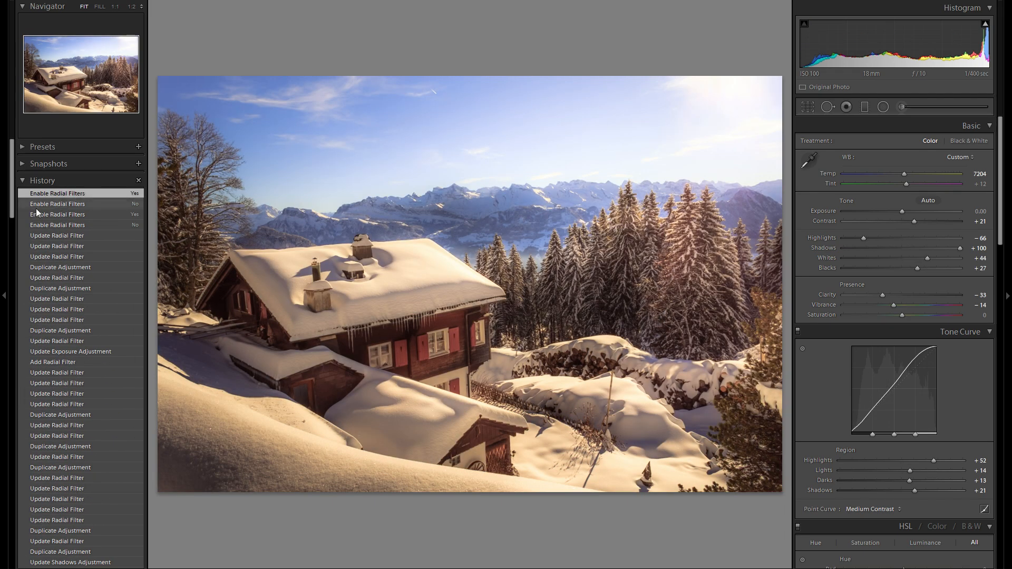
pyautogui.click(4, 295)
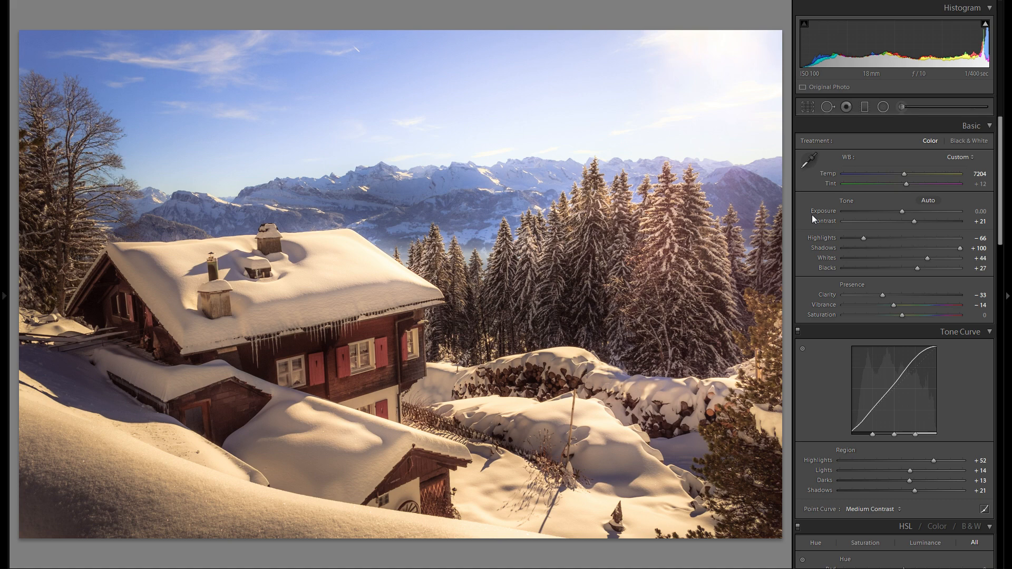
# Try cooler white balance temperatures of 6299 and 5077 on the photo and set the temperature back to 7204.
pyautogui.moveTo(908, 174); pyautogui.dragTo(896, 176)
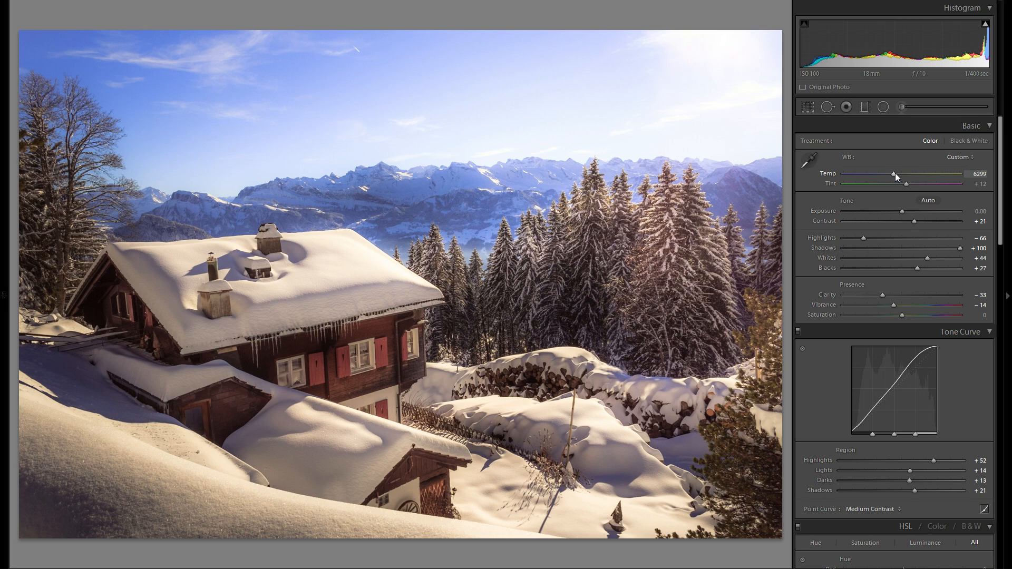
pyautogui.moveTo(894, 176)
pyautogui.mouseDown()
pyautogui.moveTo(908, 173)
pyautogui.moveTo(881, 171)
pyautogui.mouseUp()
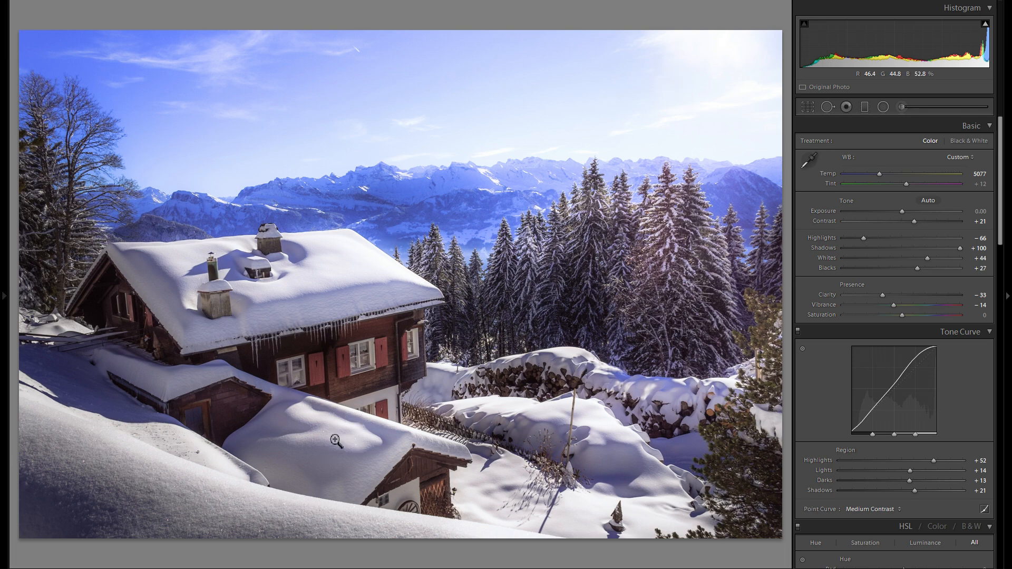
pyautogui.click(979, 174)
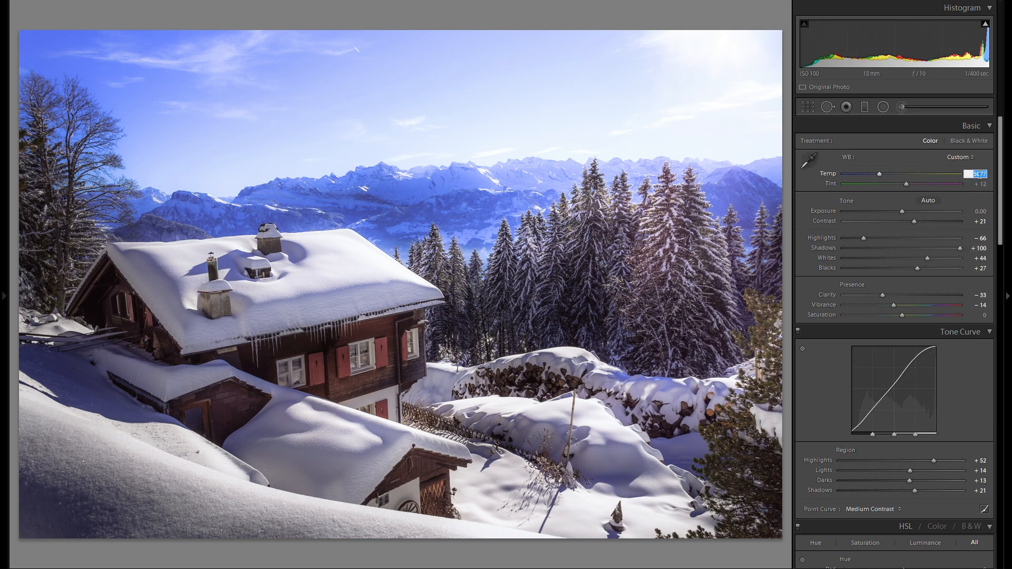
pyautogui.write('7204')
pyautogui.press('Return')
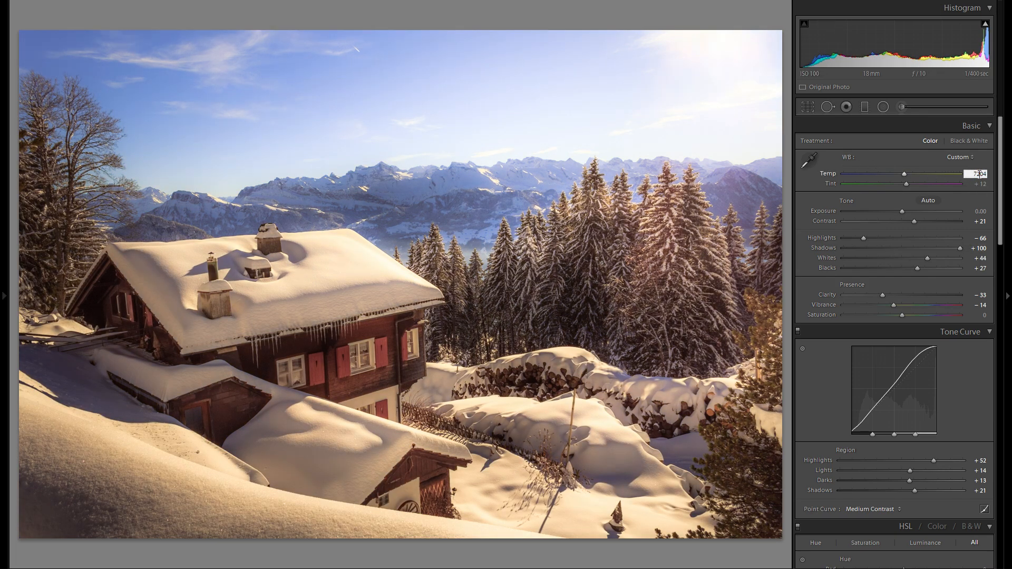